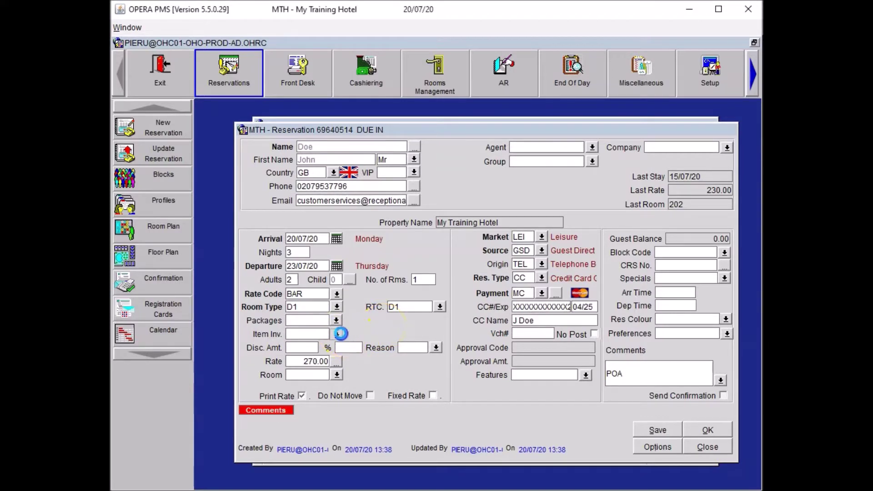
Reserve one UA Universal Adaptor in the reservation's item inventory.
left_click(336, 334)
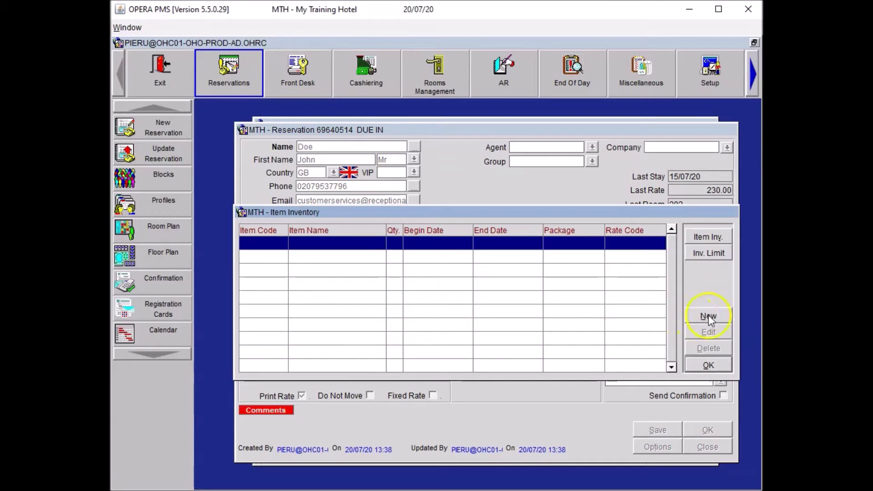
left_click(708, 315)
left_click(469, 260)
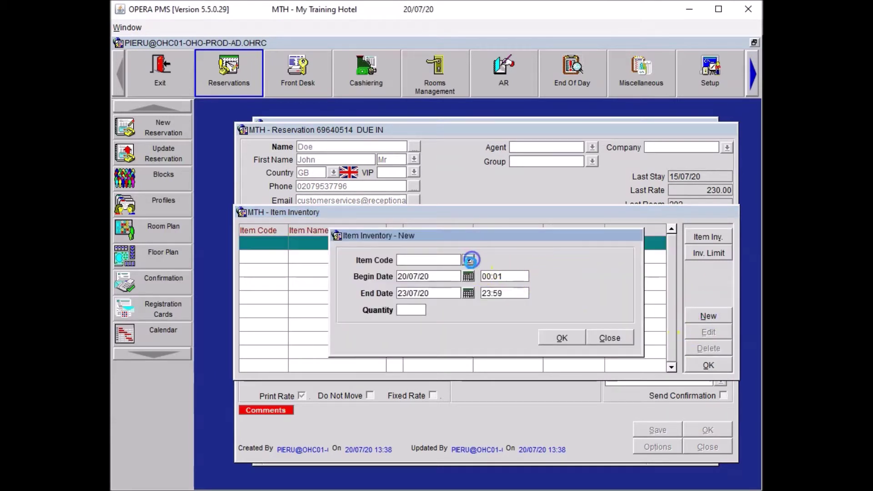
left_click(366, 328)
left_click(459, 384)
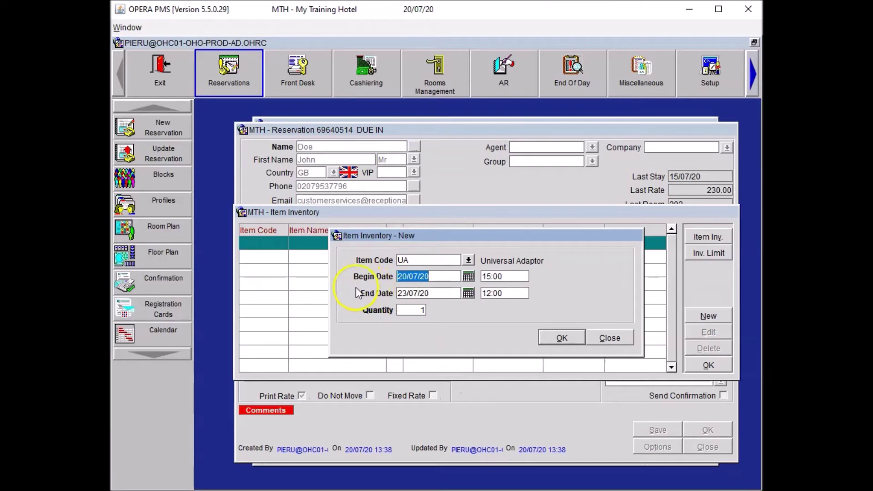
left_click(562, 339)
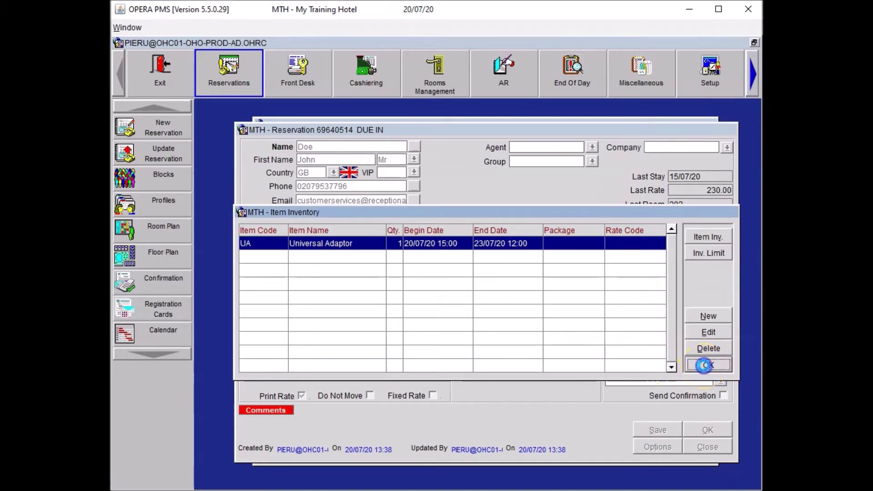
left_click(705, 365)
Save the reservation and create the CON trace to place the adaptor in the room.
left_click(652, 430)
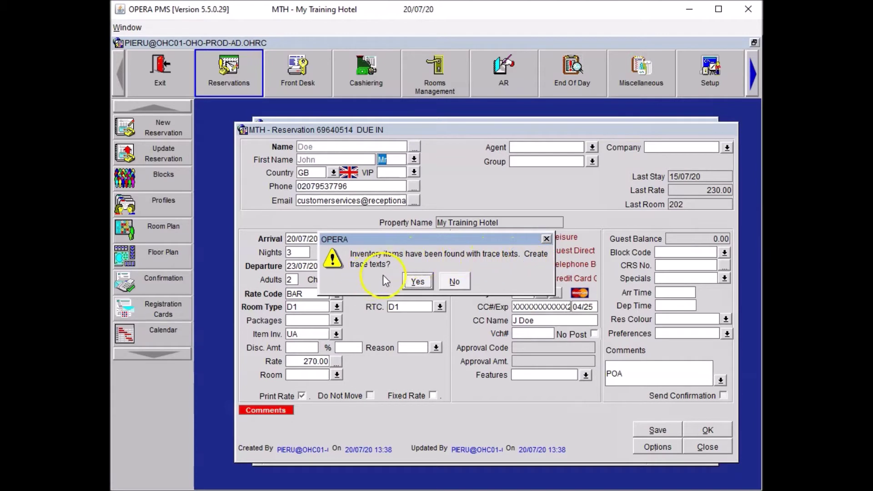
left_click(417, 282)
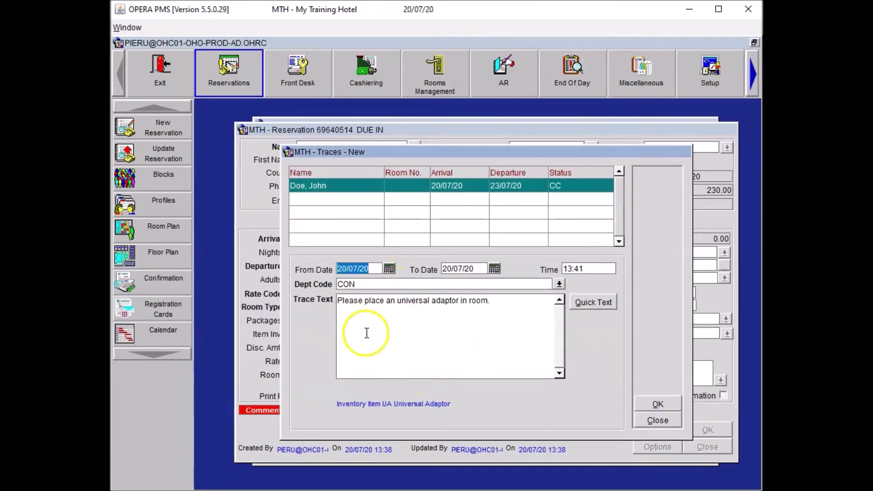
left_click(660, 403)
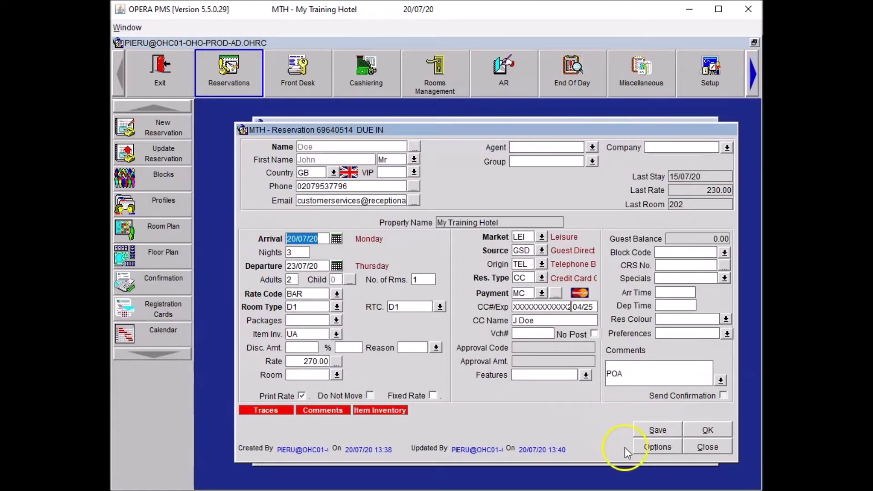
Add an ADA alert with area Check-Out to collect the guest's adaptor at checkout.
left_click(651, 447)
left_click(466, 213)
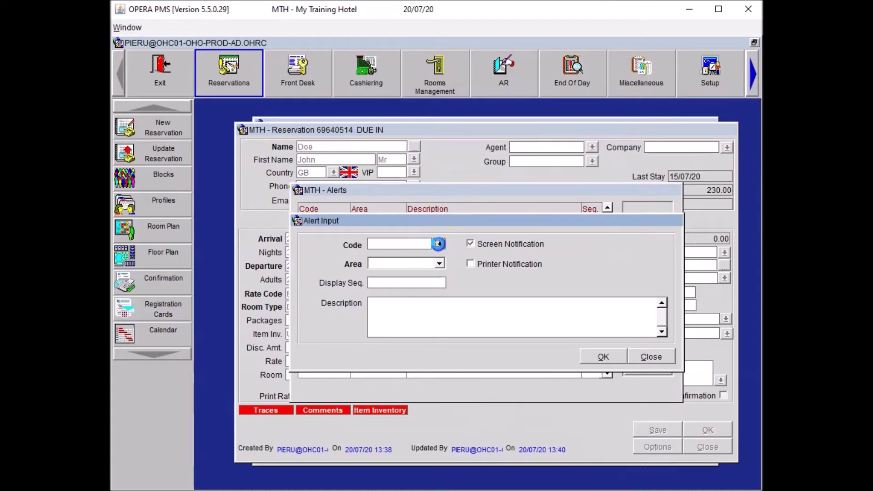
left_click(438, 244)
left_click(338, 317)
left_click(389, 259)
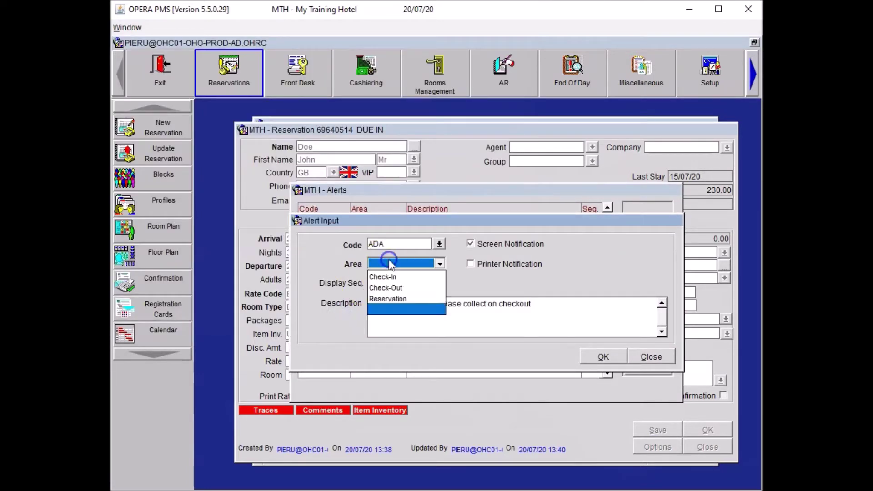
left_click(397, 287)
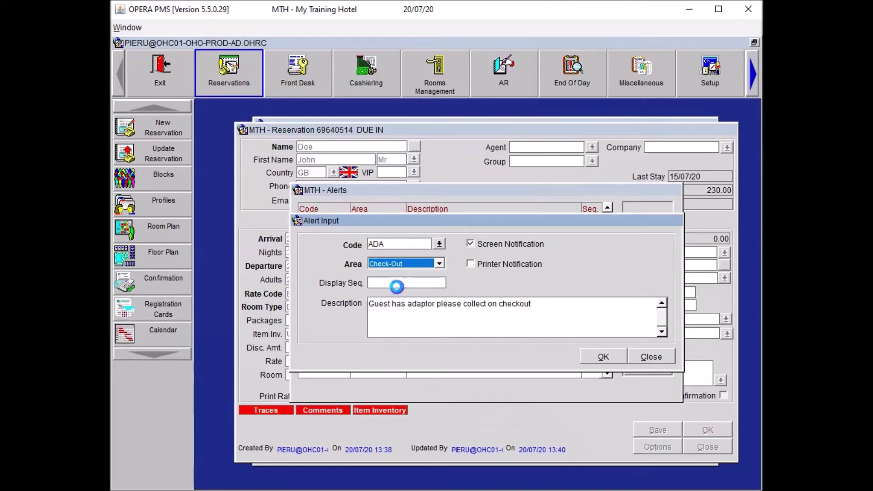
left_click(603, 357)
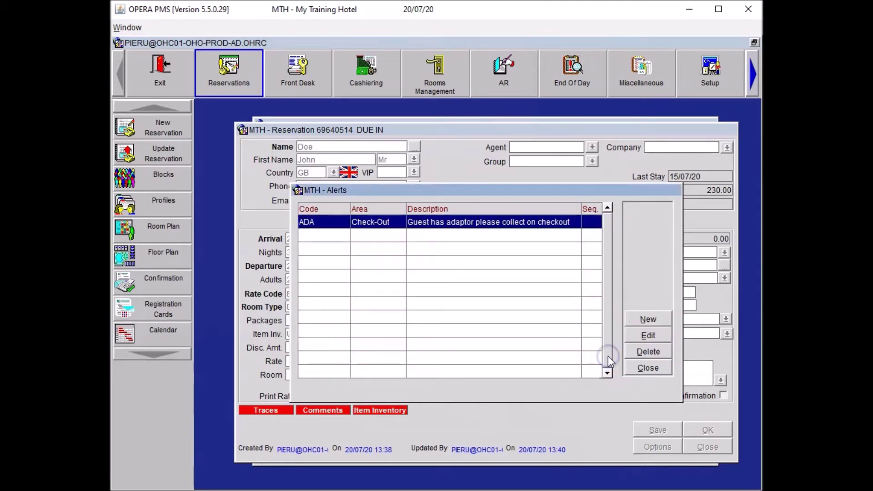
left_click(648, 368)
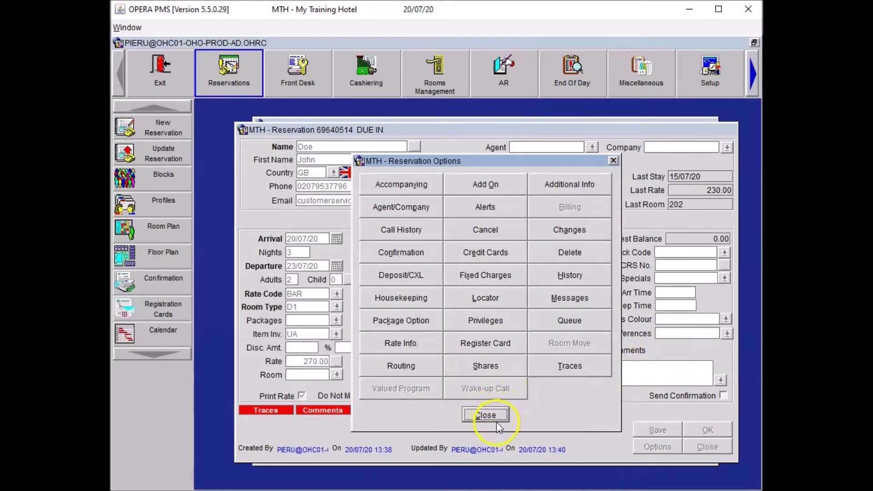
left_click(495, 416)
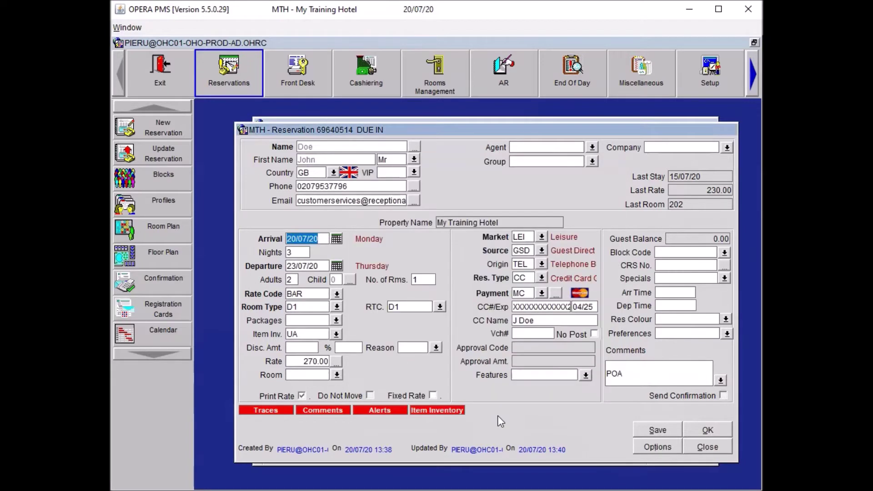
Save the reservation, then fill in the profile's home address, city and postcode fields.
left_click(650, 429)
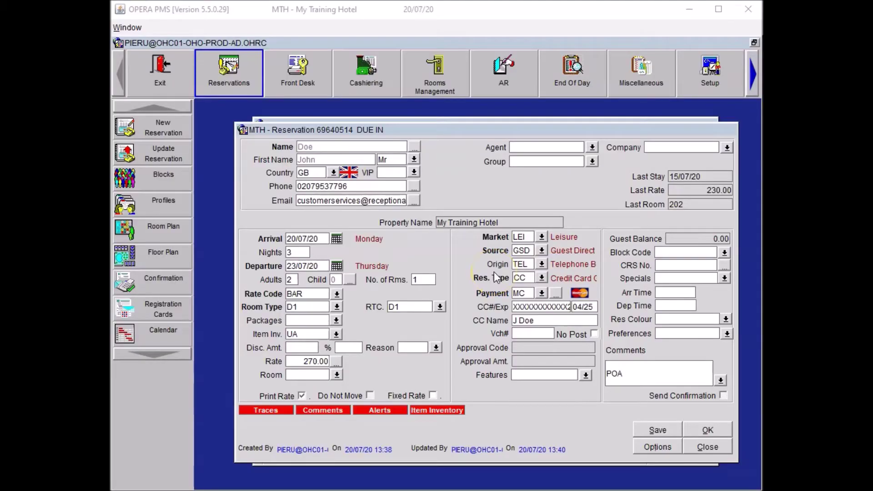
left_click(417, 147)
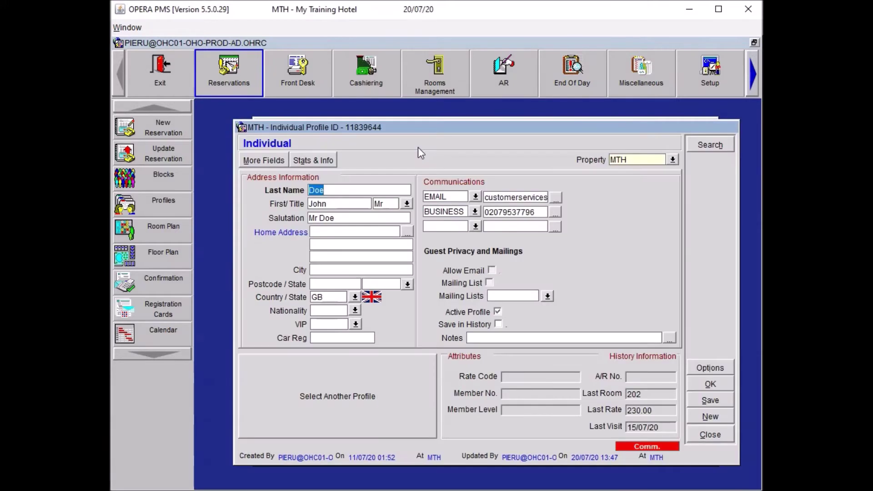
left_click(333, 232)
key("Tab")
key("Tab")
key("Tab")
type("London")
key("Tab")
type("E1 7NF")
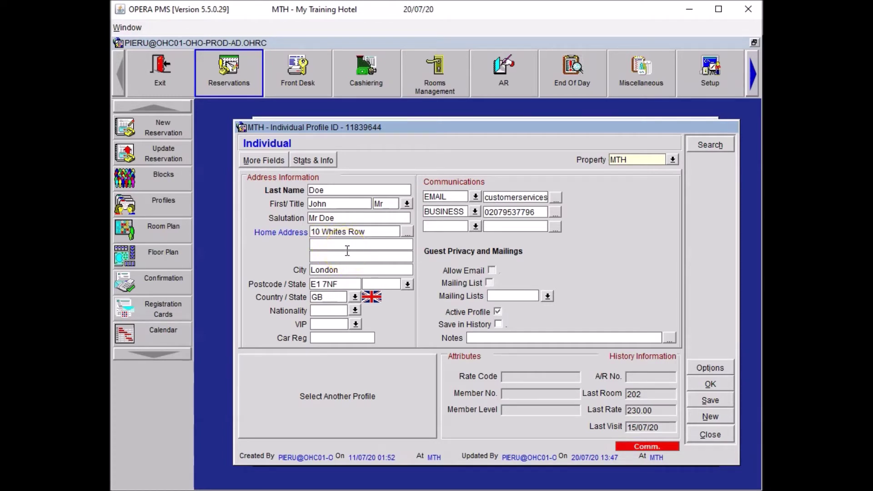
left_click(710, 384)
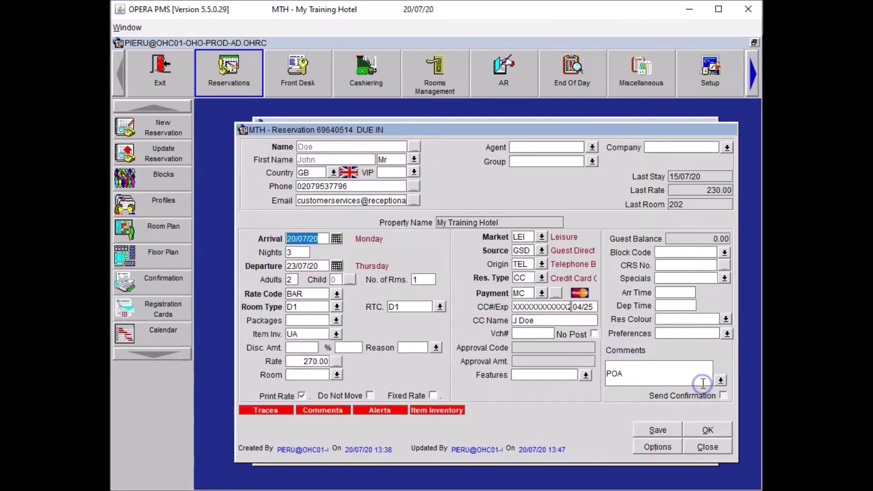
Add special EA without attaching it to the profile, set arrival time 08:00, and save.
left_click(645, 424)
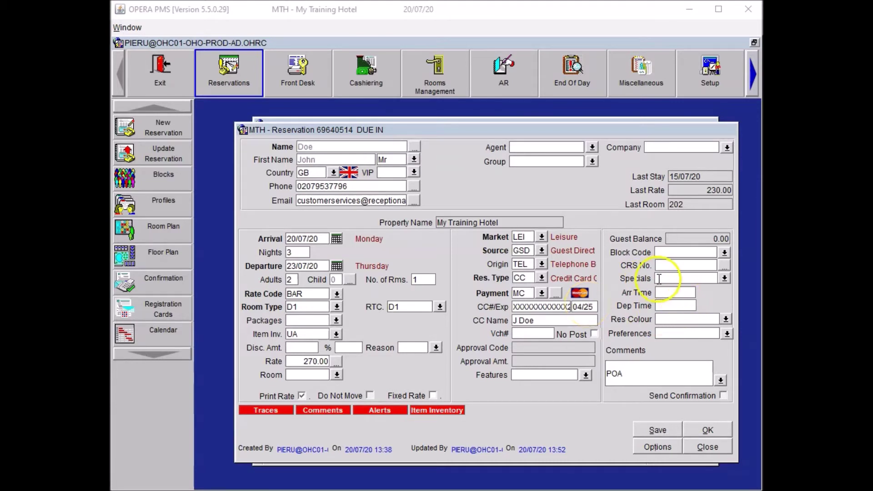
type("EA")
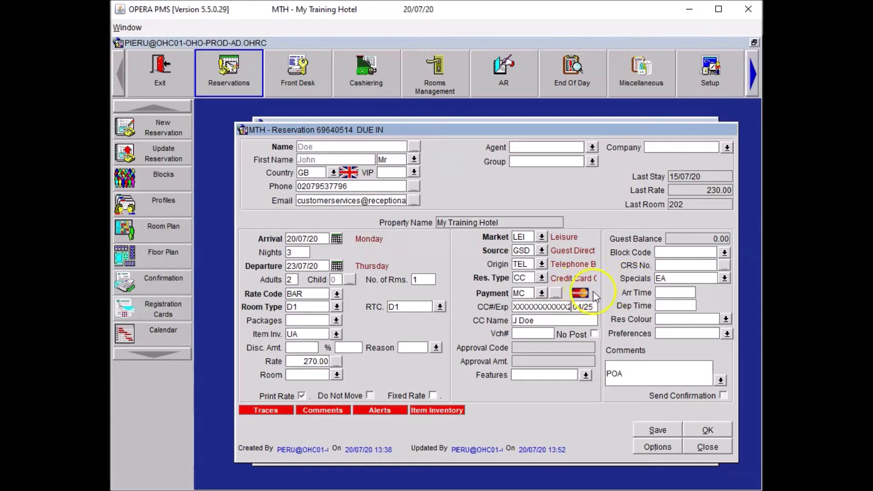
left_click(725, 284)
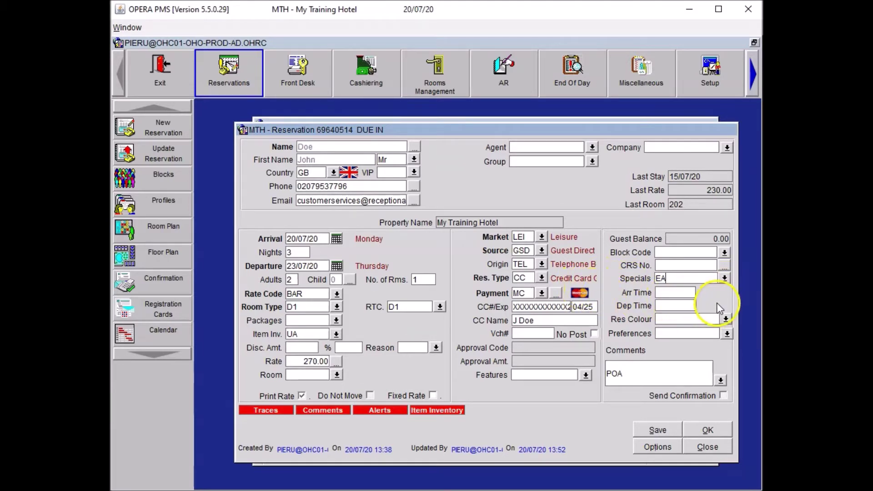
key("Tab")
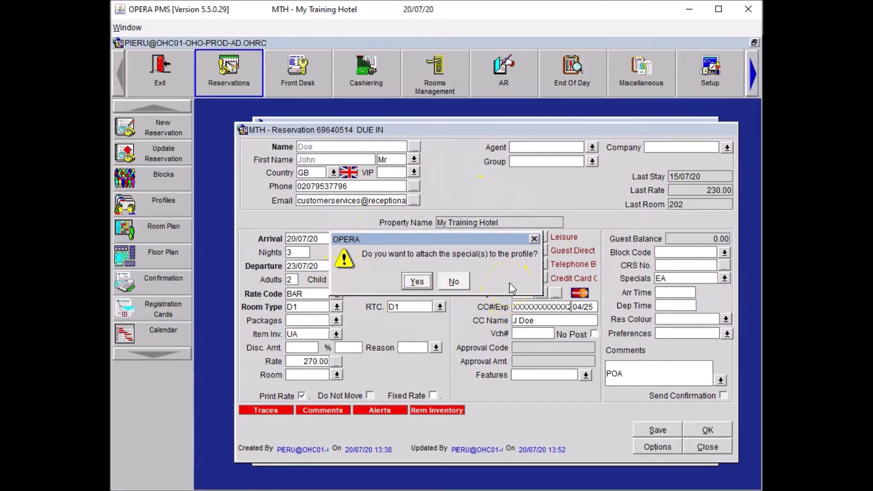
left_click(455, 281)
type("0800")
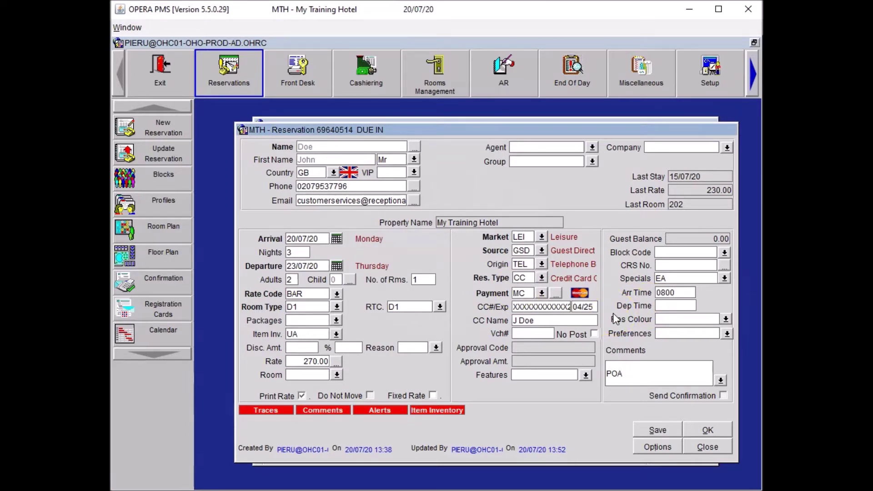
left_click(641, 427)
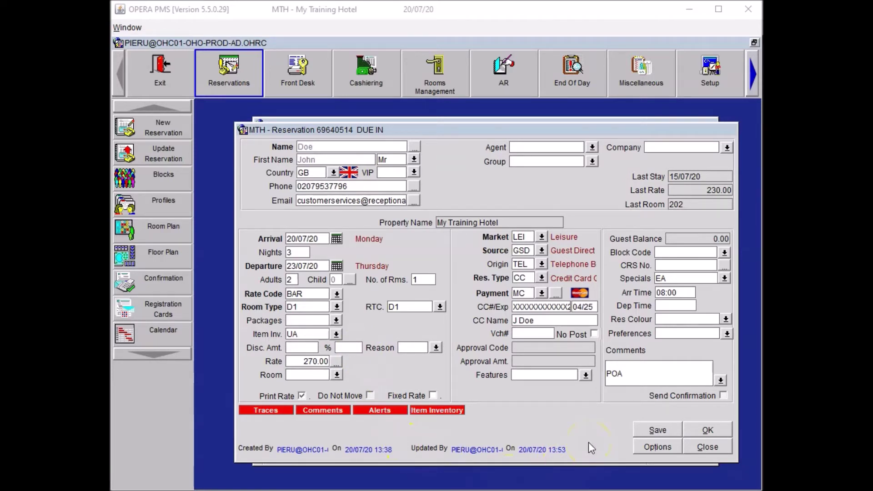
Create an HSK trace reading 'Please arrange 5 additional pillows prior to arrival.'.
left_click(640, 446)
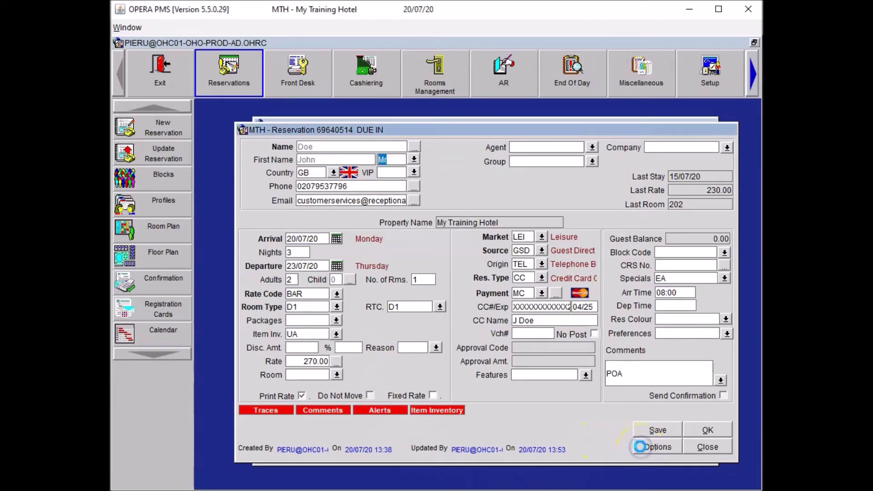
left_click(560, 367)
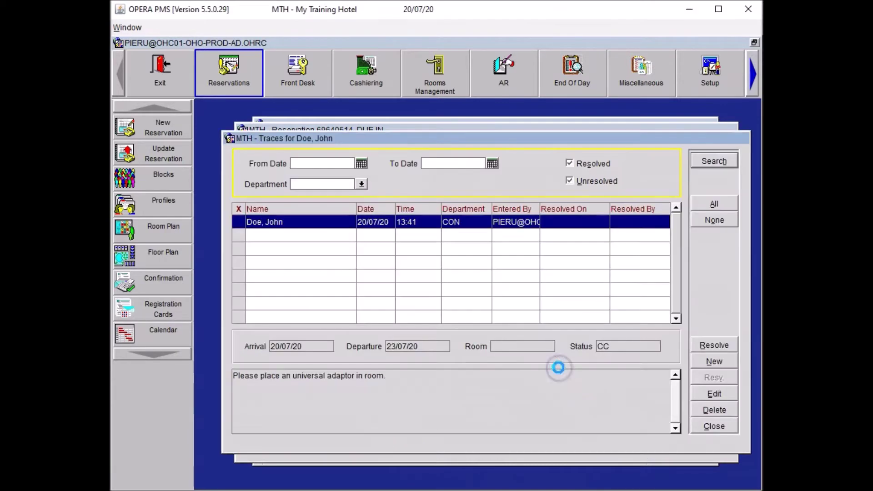
left_click(714, 361)
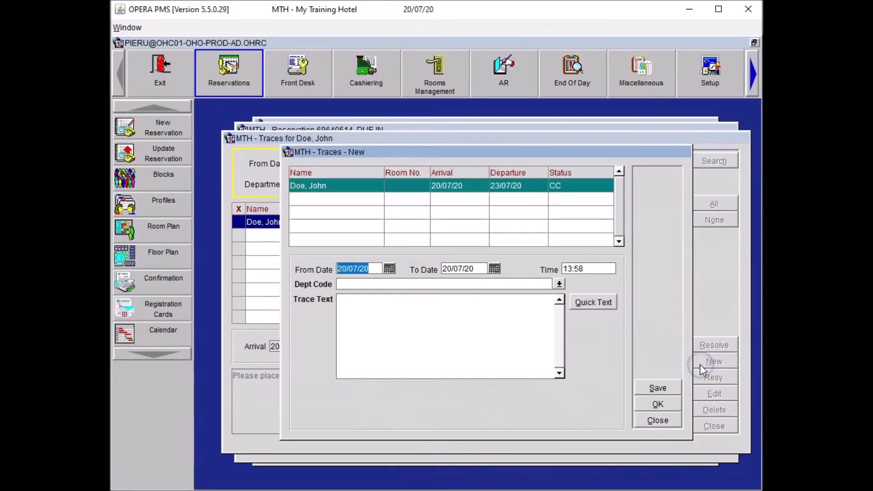
left_click(424, 284)
type("HSK")
left_click(440, 314)
type("Please arrange 5 additional pillows prior to arrival.")
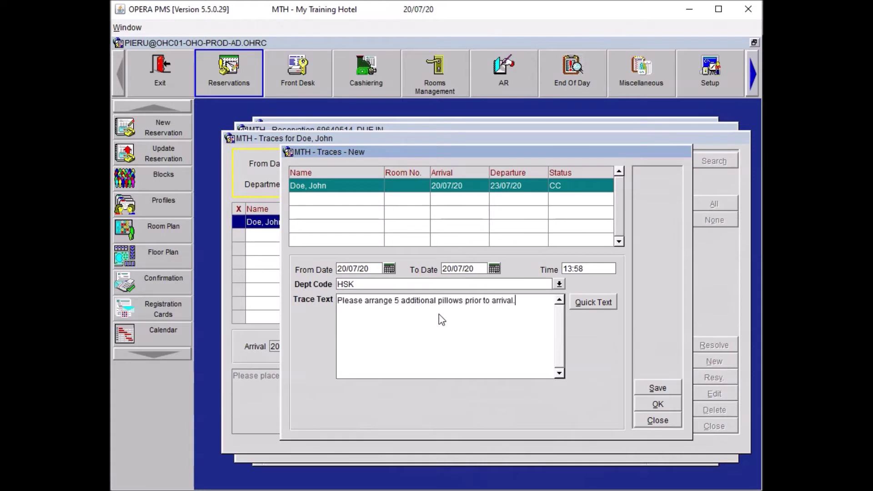
Select the pillow sentence, save the HSK trace, and close Traces and Reservation Options.
left_click(387, 329)
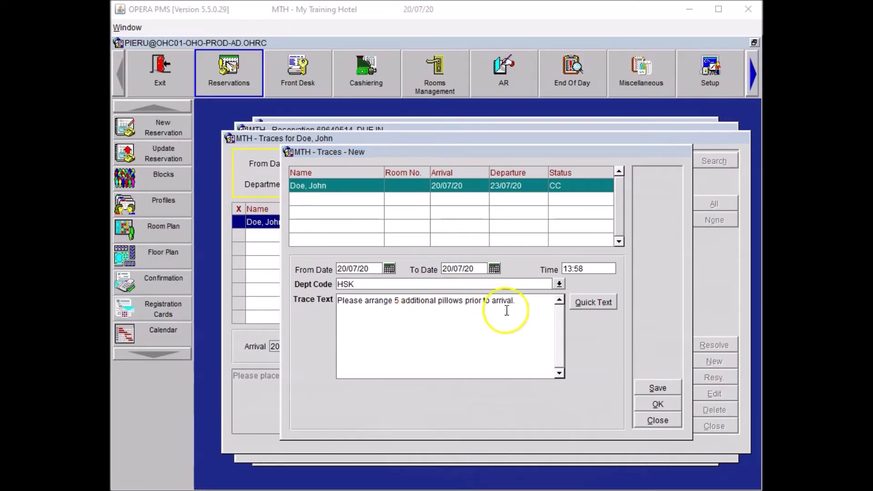
left_click_drag(520, 302, 270, 311)
key("ctrl+c")
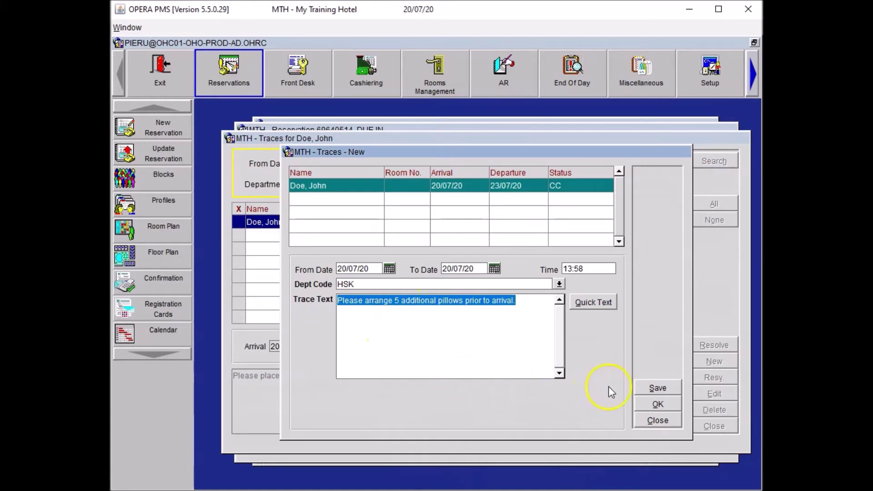
left_click(650, 404)
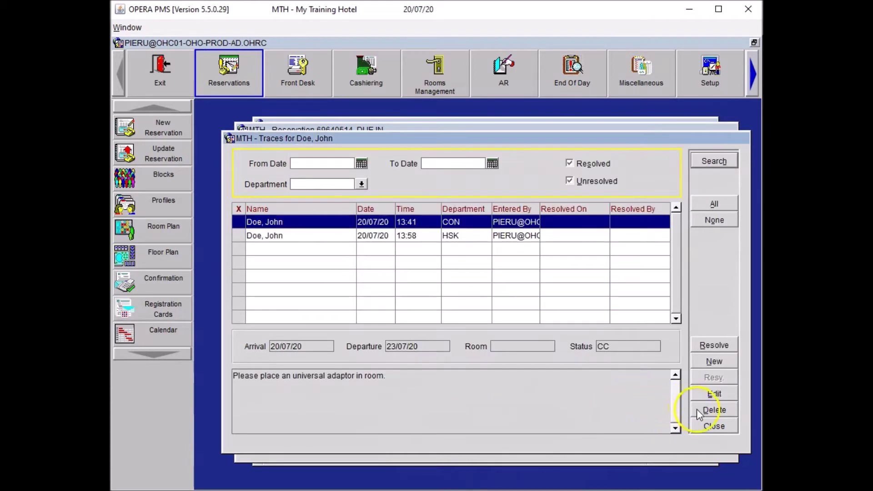
left_click(709, 426)
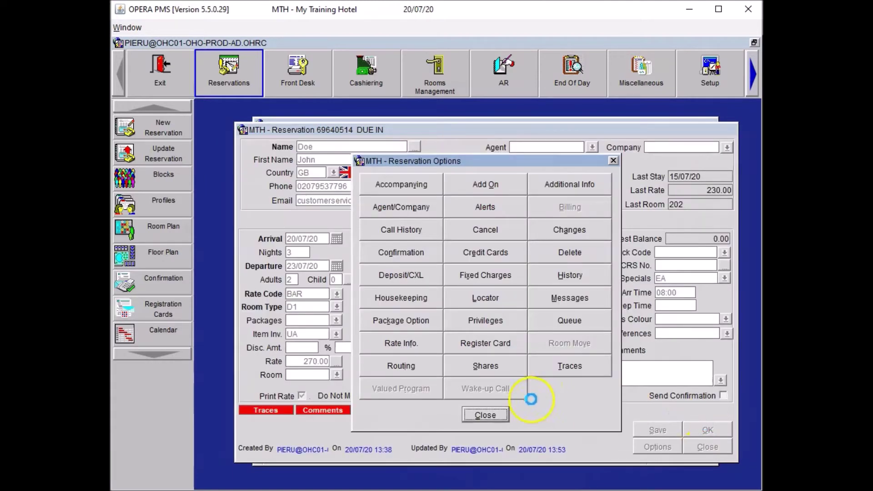
left_click(483, 415)
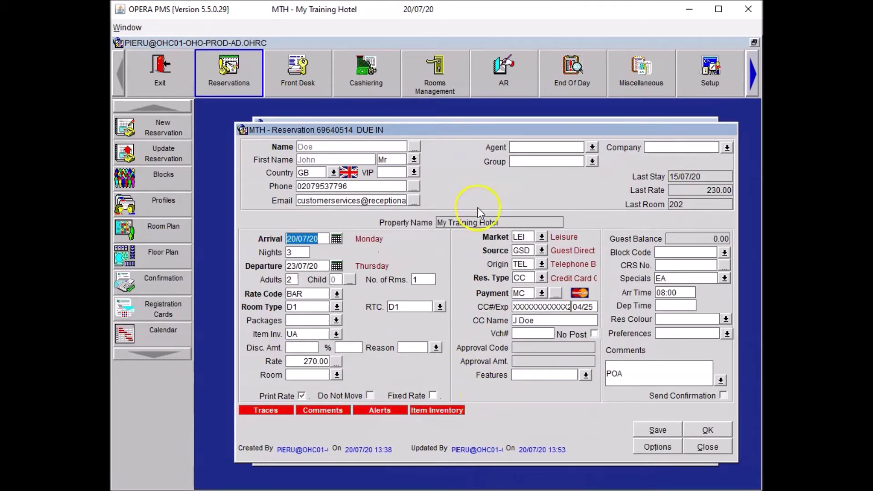
Start a Housekeeping Notes entry titled Extra Pillows in the guest profile's notes.
left_click(417, 147)
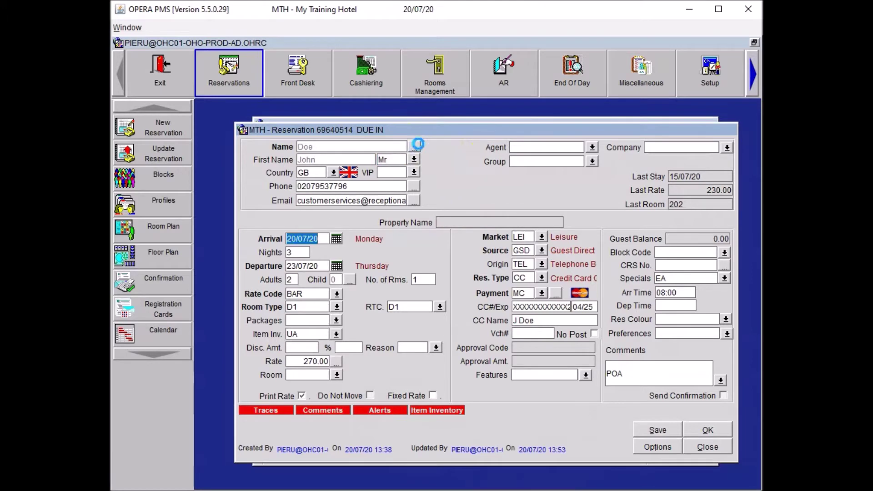
left_click(704, 368)
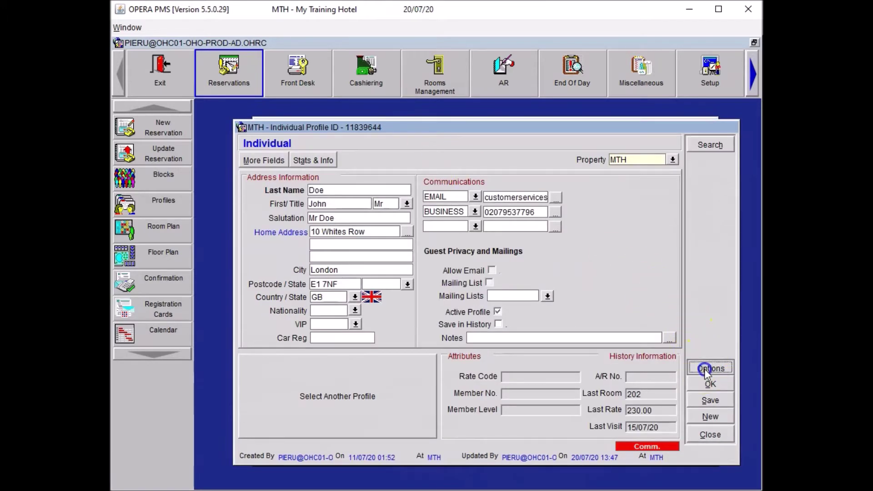
left_click(500, 300)
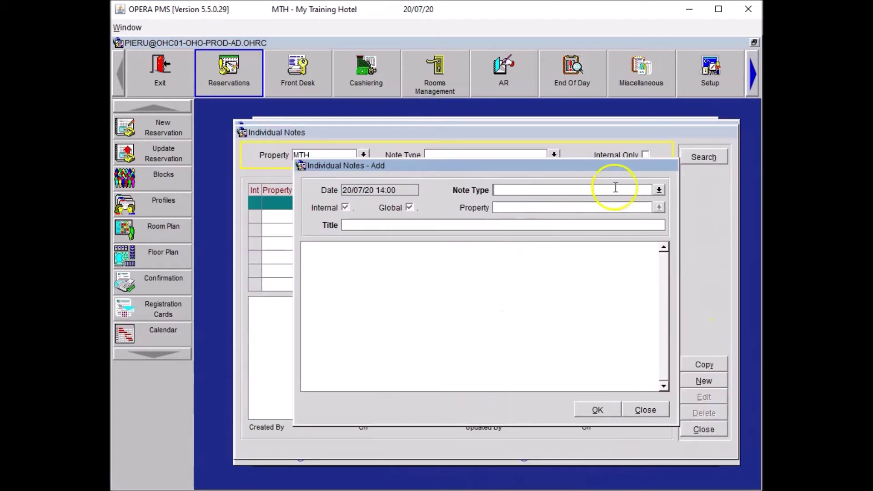
left_click(659, 189)
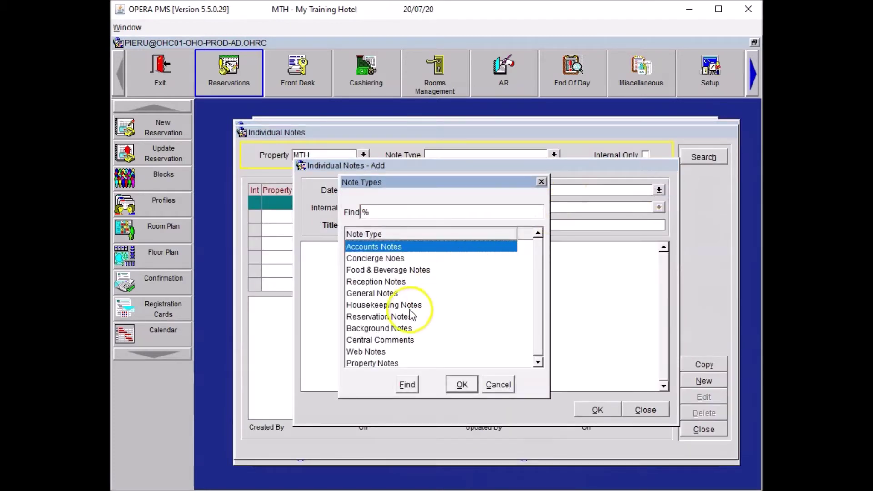
left_click(404, 305)
left_click(460, 383)
key("Tab")
key("Tab")
type("Extra Pillows")
Write 'Please always arrange 5 additional pillows prior to arrival.' and save note and profile.
left_click(316, 268)
key("ctrl+v")
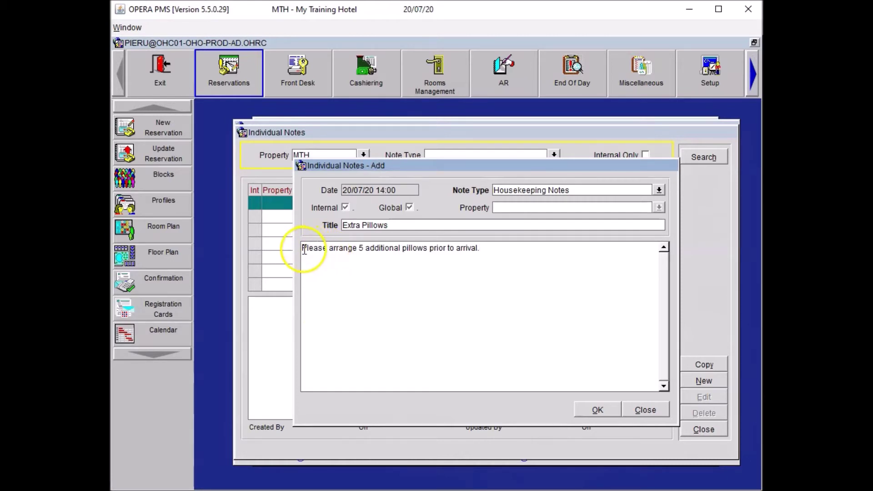
left_click(329, 248)
type("ase always")
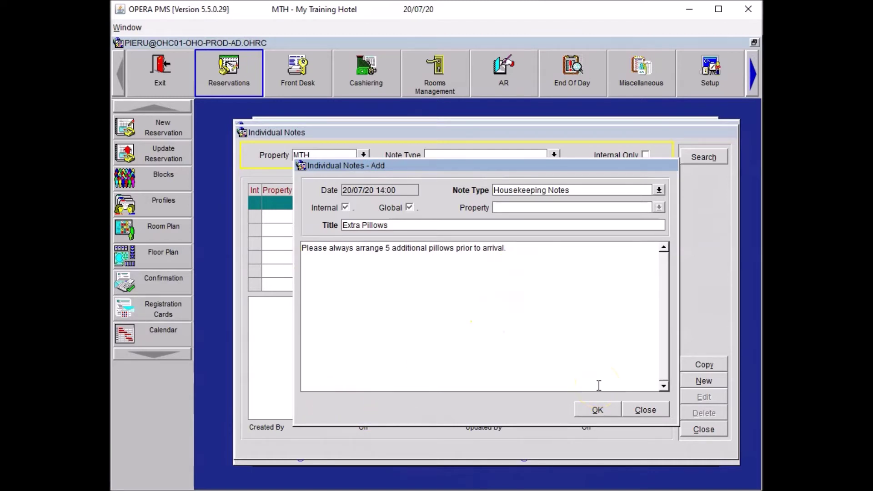
left_click(594, 410)
left_click(701, 430)
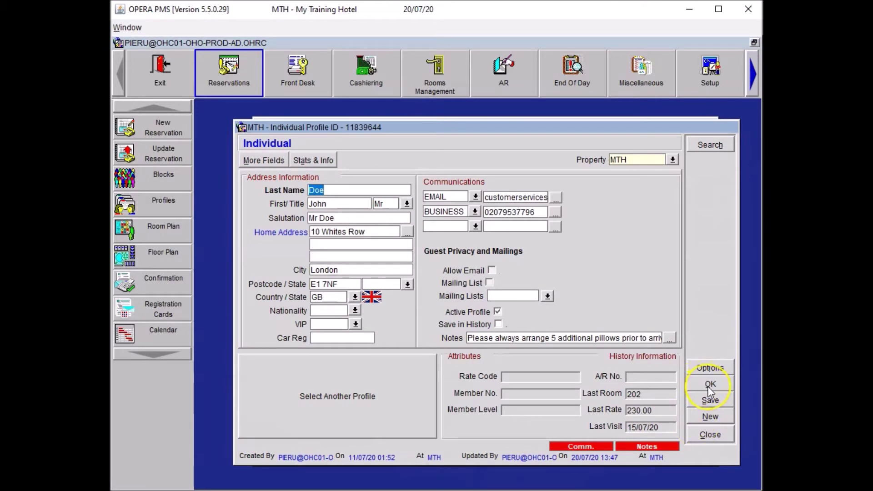
left_click(707, 386)
Save the reservation and start a locator for 21/07/20 from 15:00 to 17:00.
left_click(649, 430)
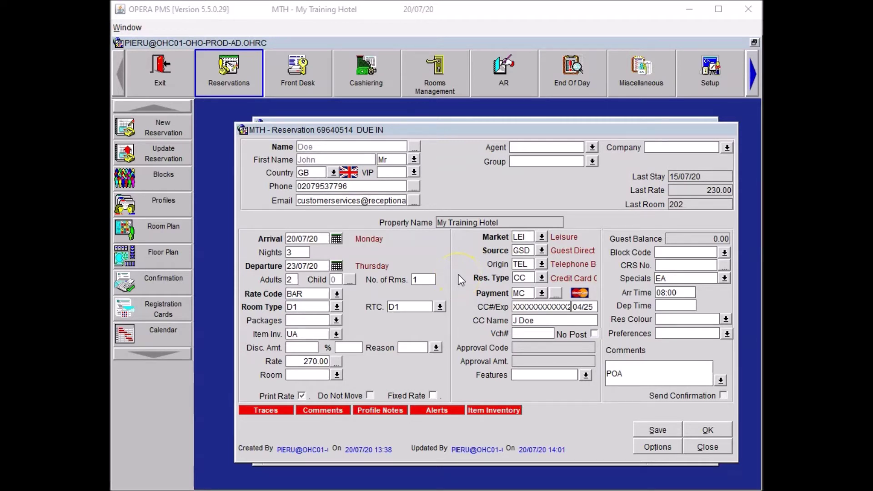
left_click(648, 447)
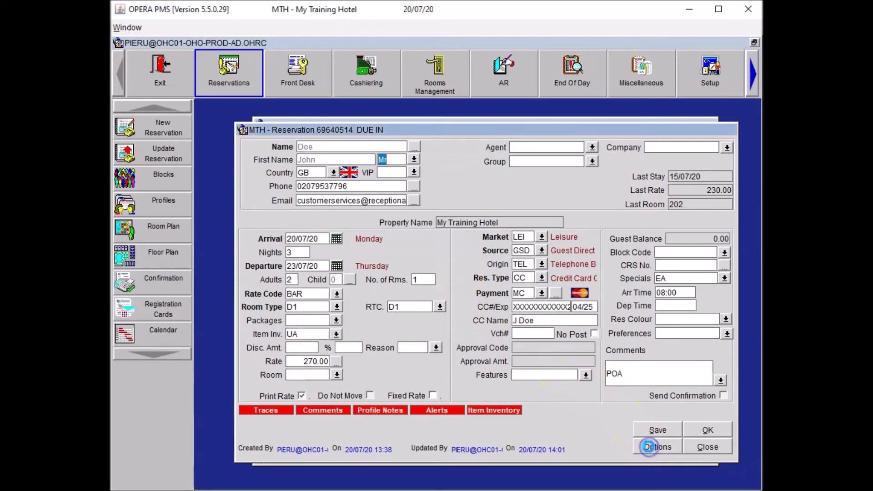
left_click(521, 298)
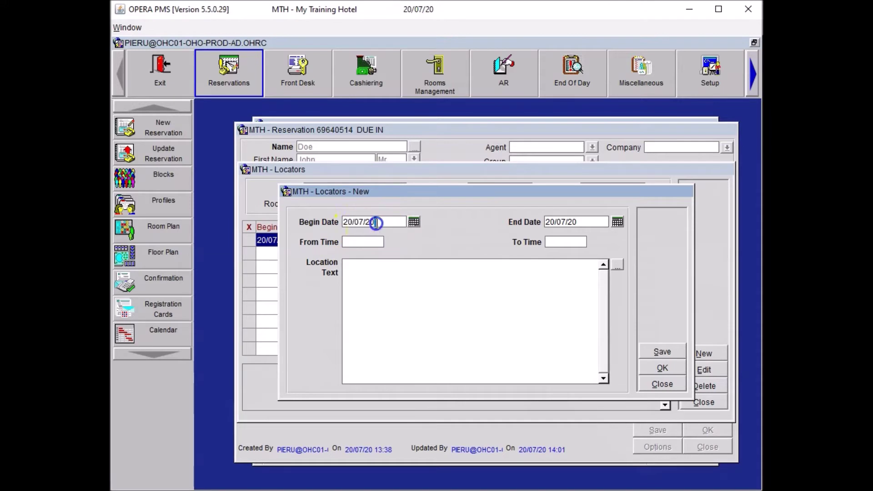
type("21/07/20")
key("Tab")
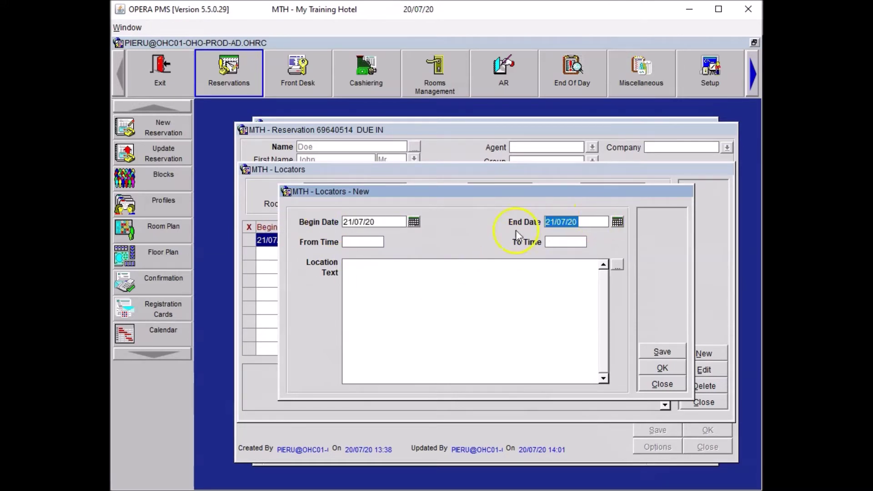
left_click(357, 238)
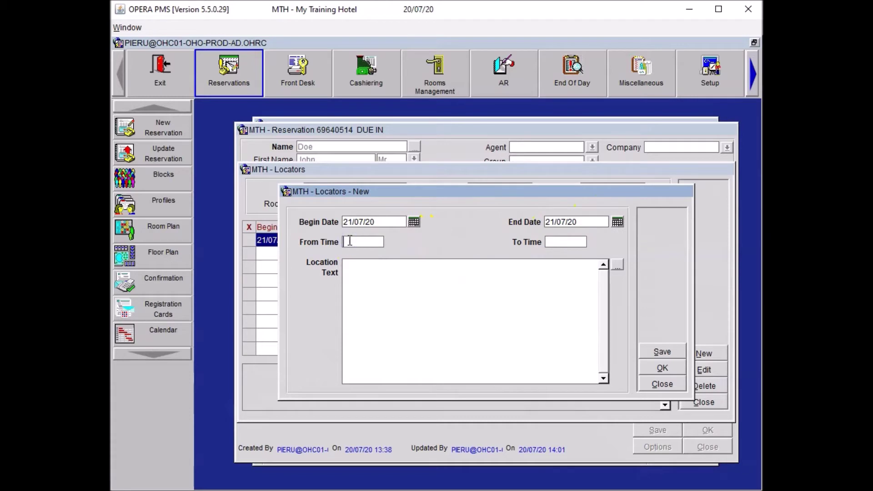
type("1500")
left_click(513, 294)
type("15:00")
key("Tab")
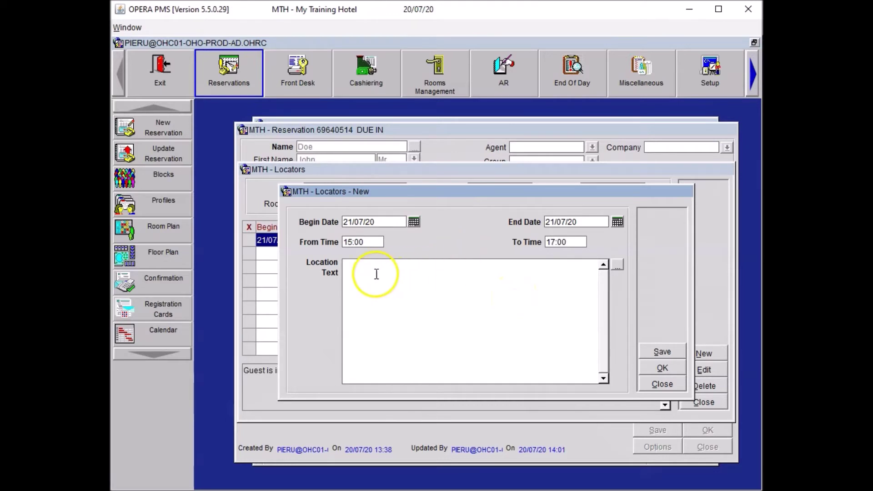
Set the locator text to 'Guest is in the Gym' and save it.
left_click(618, 266)
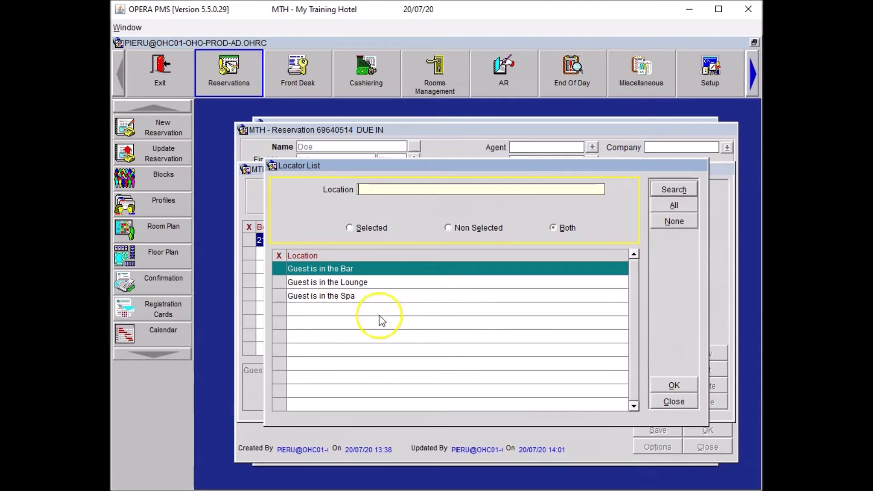
left_click(284, 269)
left_click(674, 385)
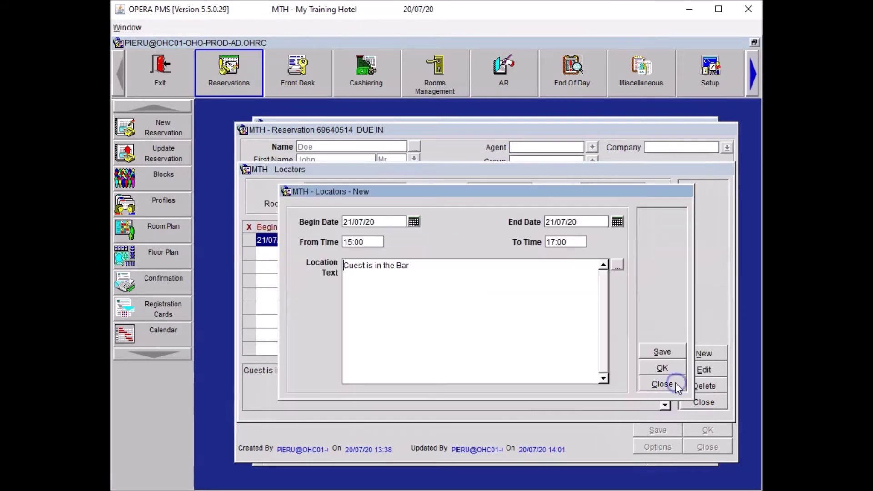
double_click(402, 266)
type("Gym")
left_click(663, 367)
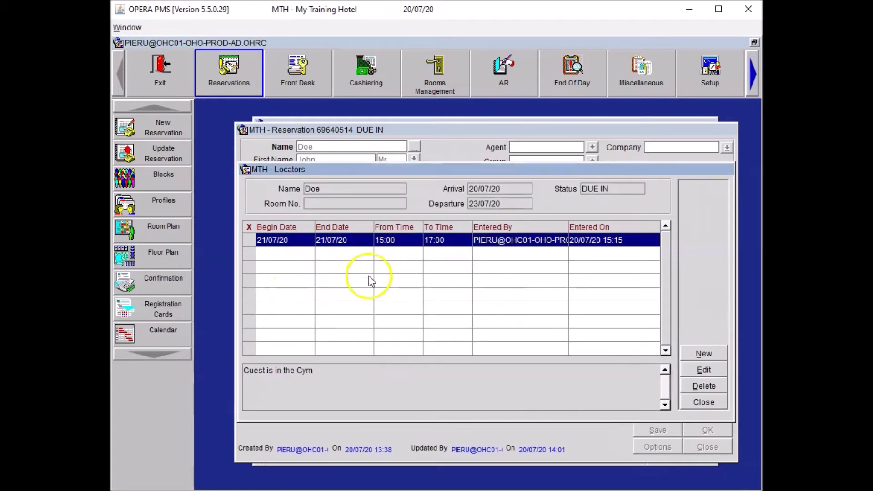
Close the Locators and Reservation Options windows and save the reservation.
left_click(708, 403)
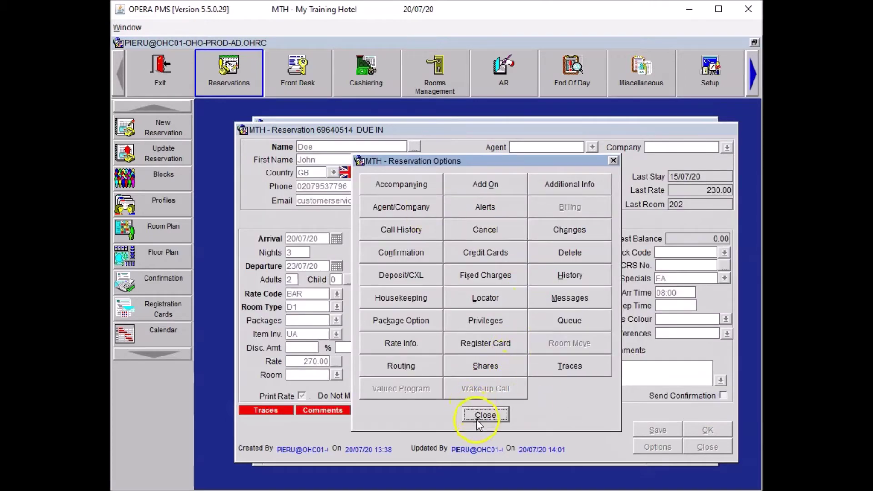
left_click(484, 415)
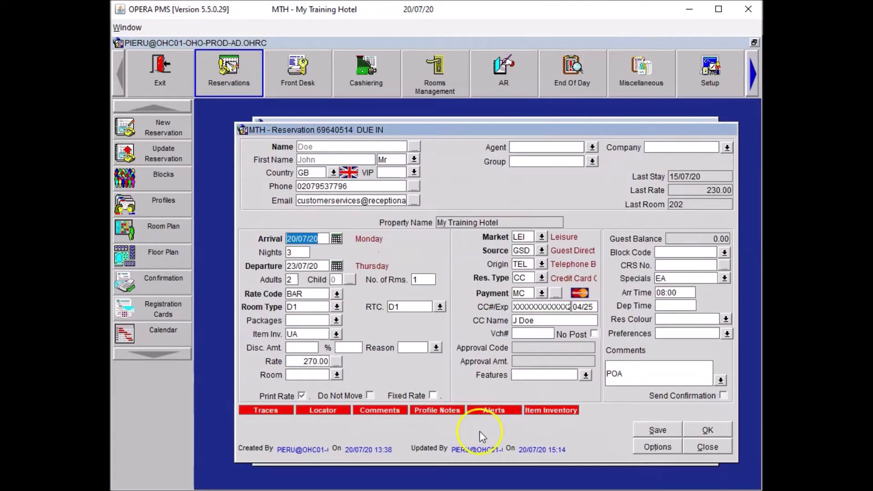
left_click(659, 430)
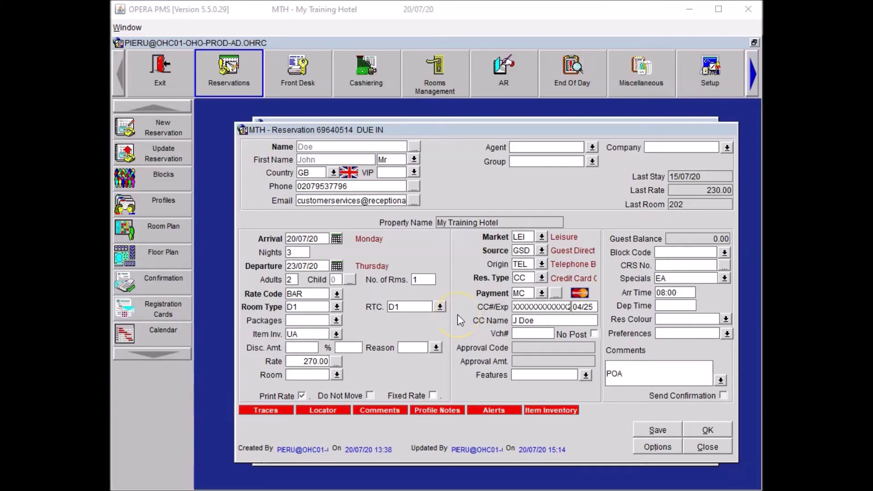
Request room features LF (Low Floor) and QR (Quiet Room) and attach them to the profile.
left_click(586, 374)
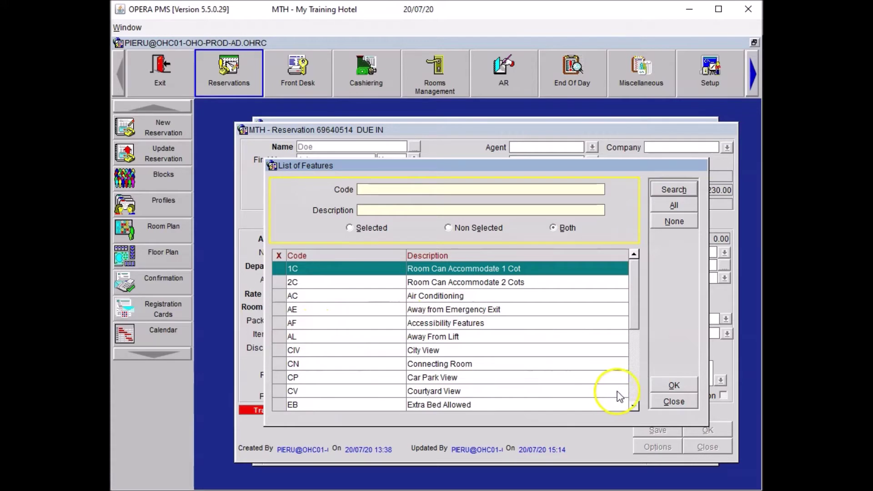
left_click(635, 384)
left_click(636, 383)
left_click(279, 351)
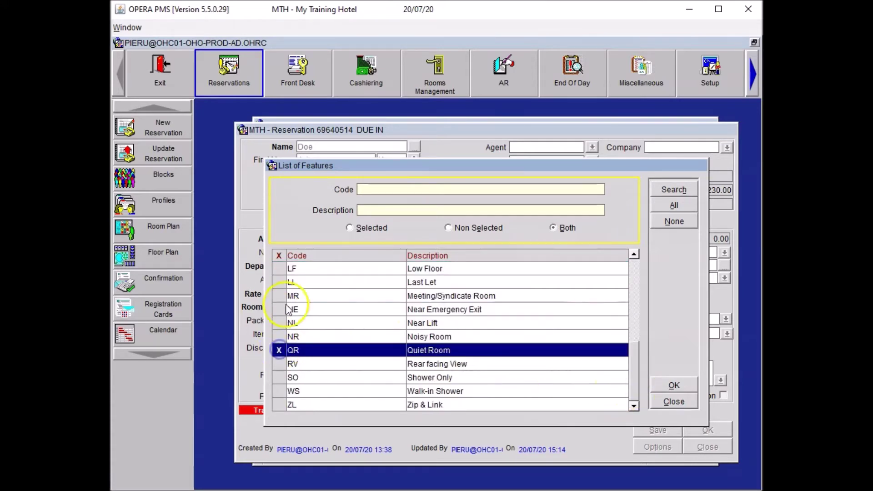
left_click(282, 270)
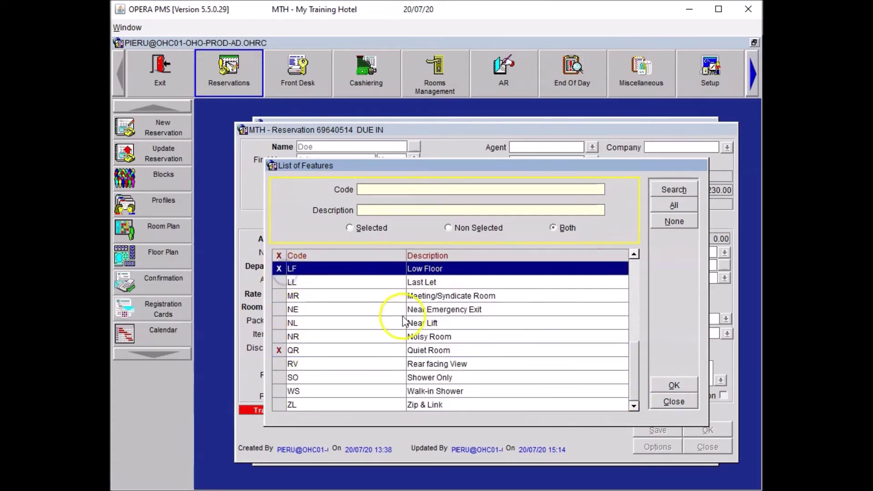
left_click(677, 385)
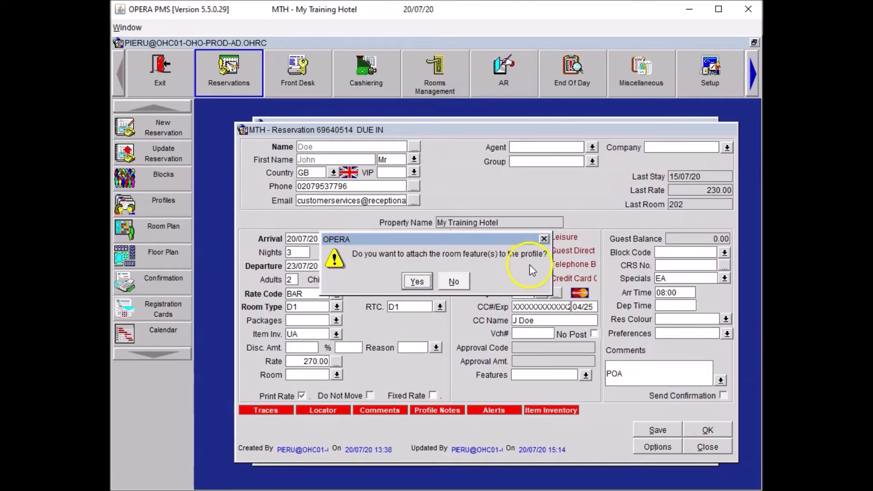
left_click(417, 281)
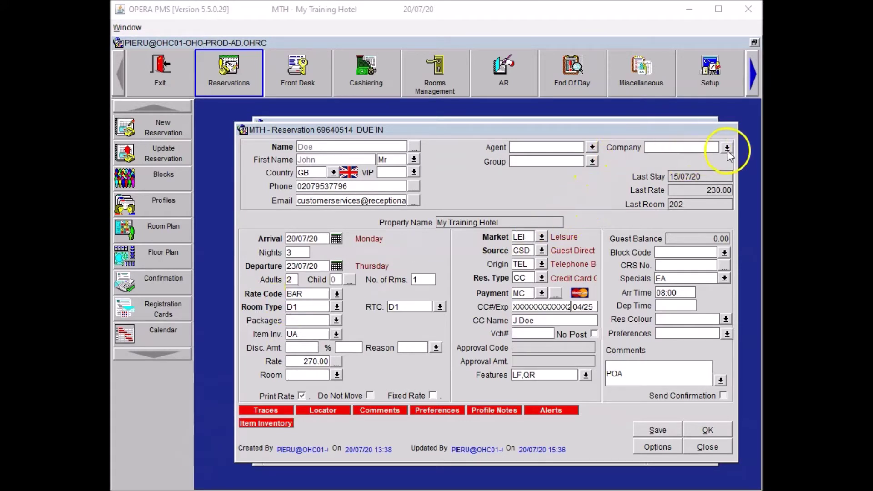
Search for Reception Academy and link its company profile to the reservation.
left_click(727, 149)
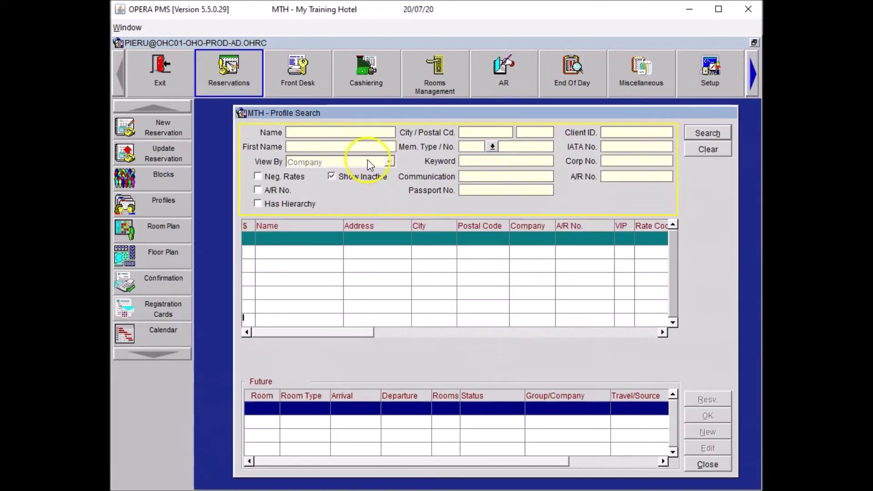
type("Reception Academy")
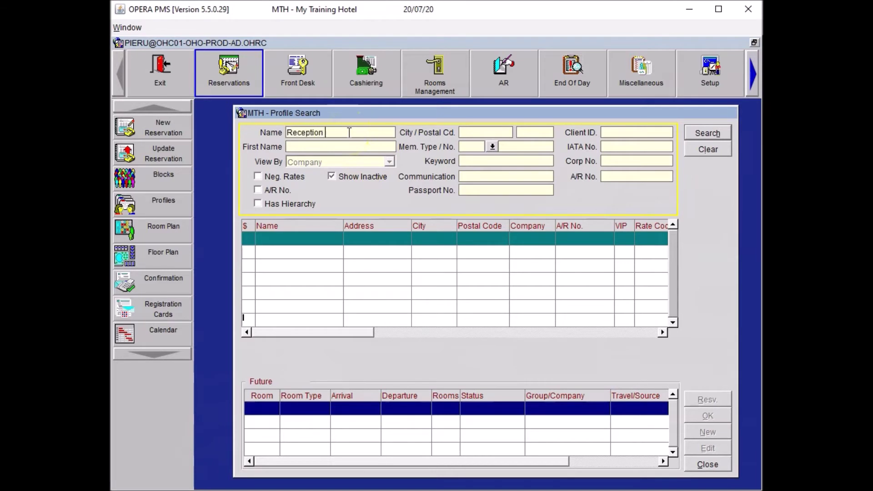
left_click(690, 135)
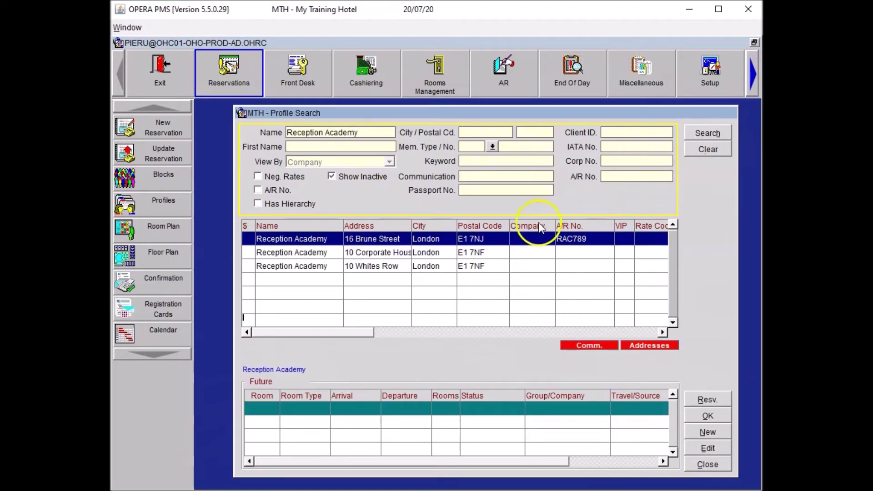
left_click(387, 269)
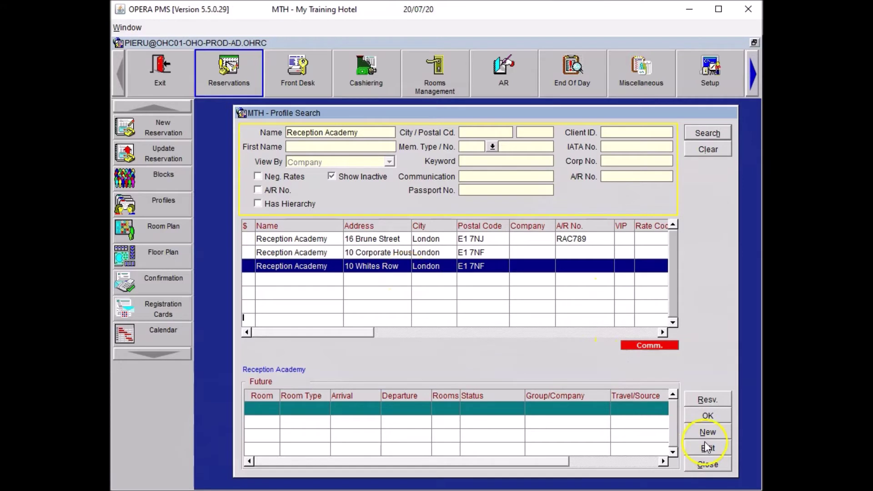
double_click(285, 267)
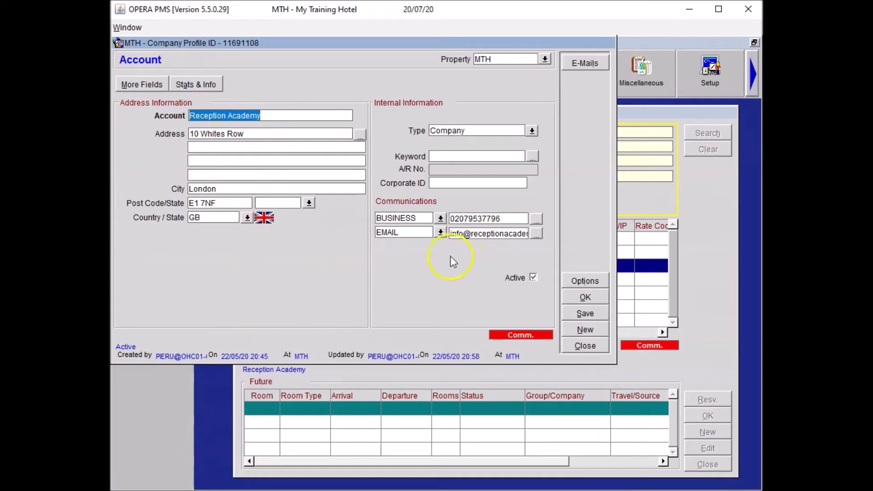
left_click(579, 298)
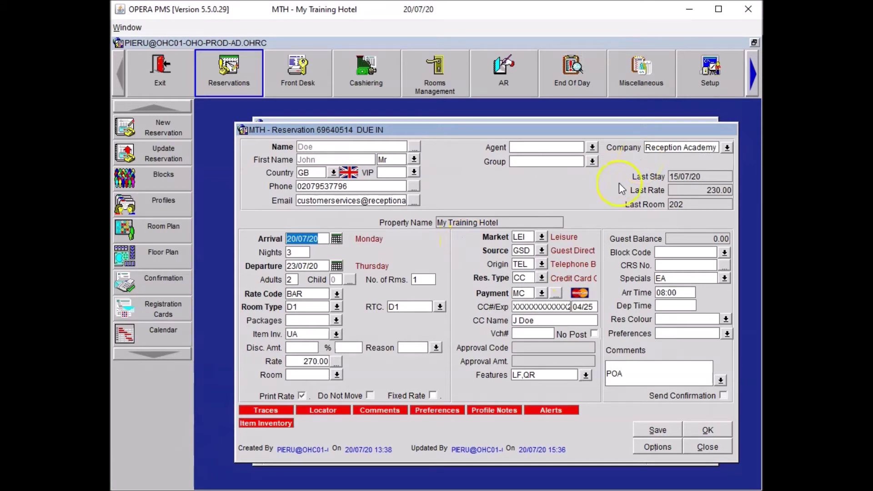
Set the market code to CORP (Corporate) and save the reservation.
left_click(542, 237)
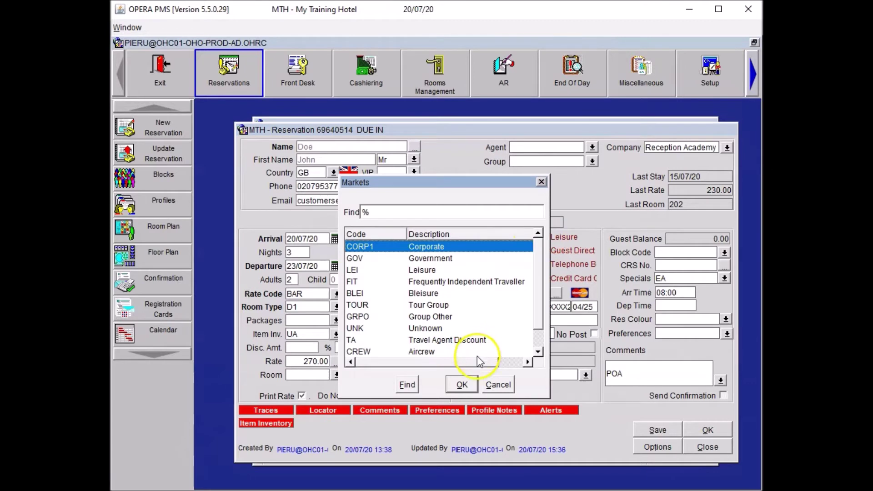
left_click(461, 383)
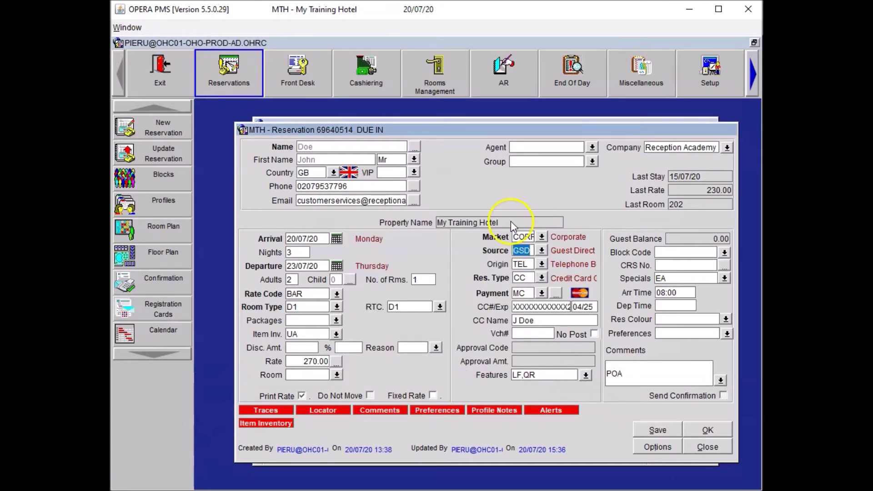
left_click(660, 432)
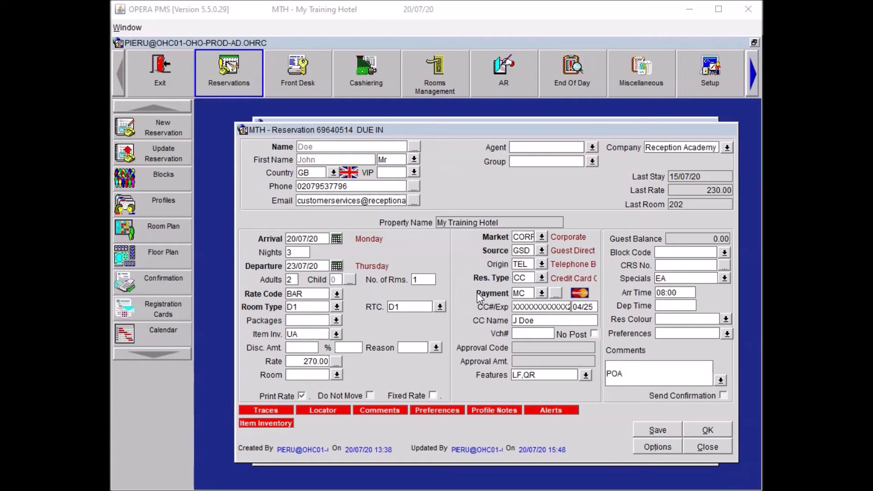
Assign room 207 from the Available Rooms Search.
left_click(337, 374)
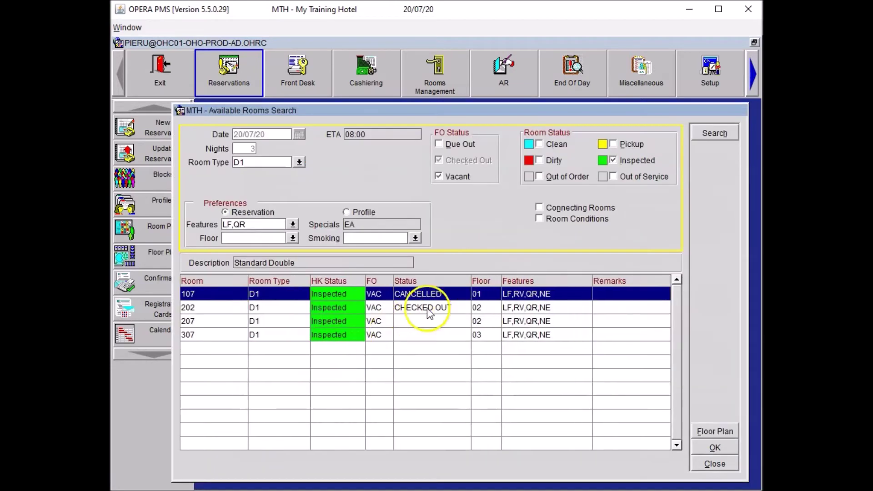
left_click(425, 323)
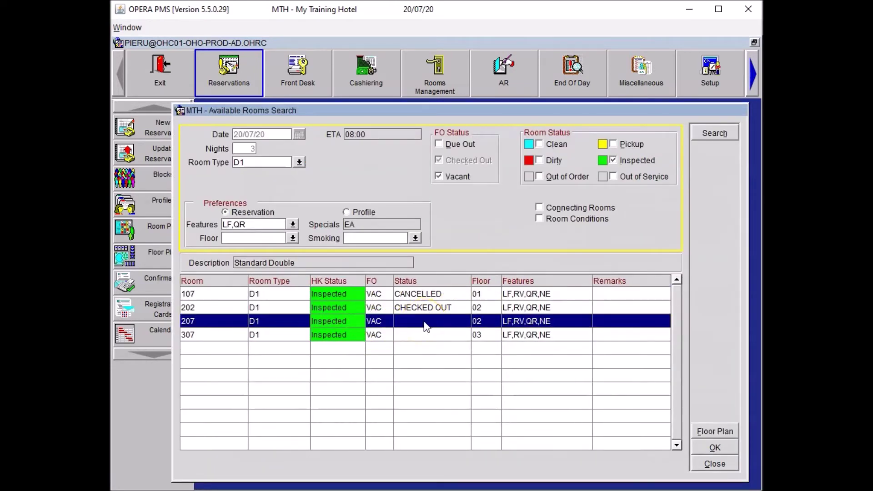
left_click(715, 448)
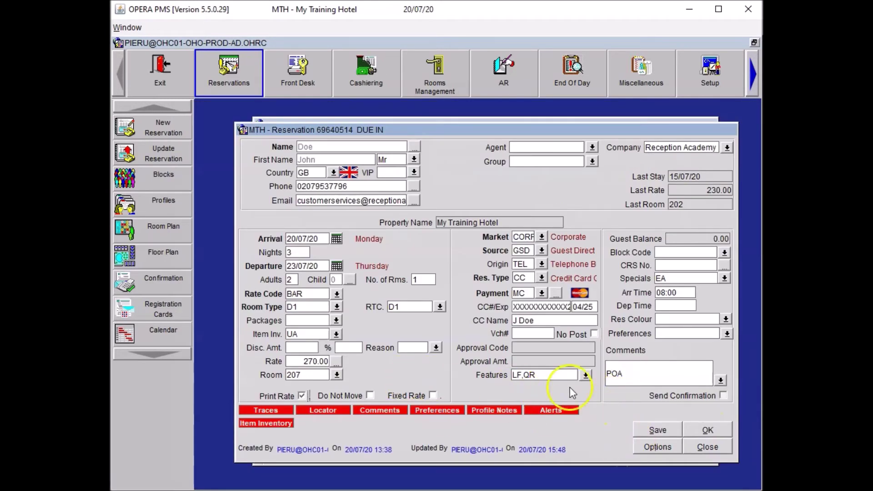
Append 'Pillows, UA' to the comment, then save and close the reservation.
left_click(652, 373)
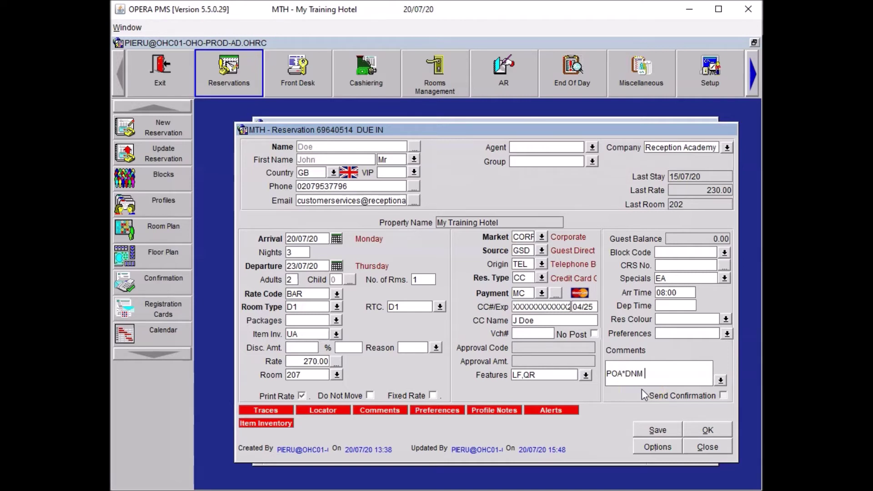
type("Pillows, UA")
left_click(664, 429)
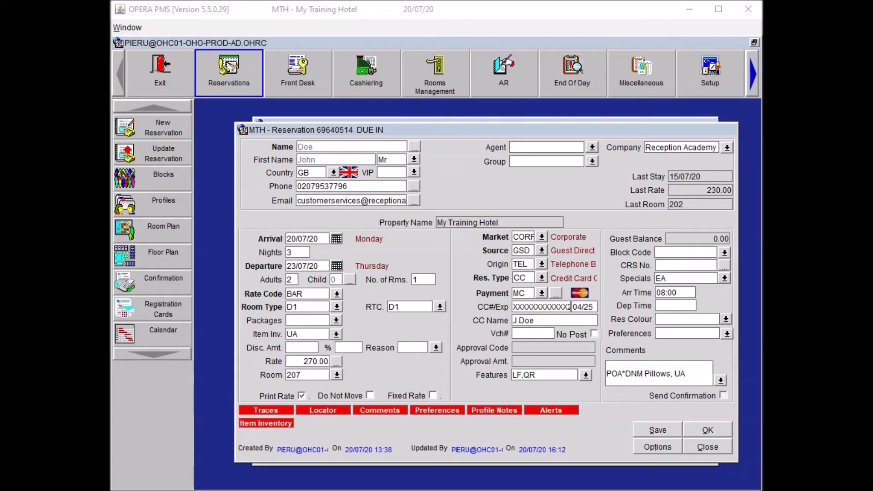
left_click(708, 446)
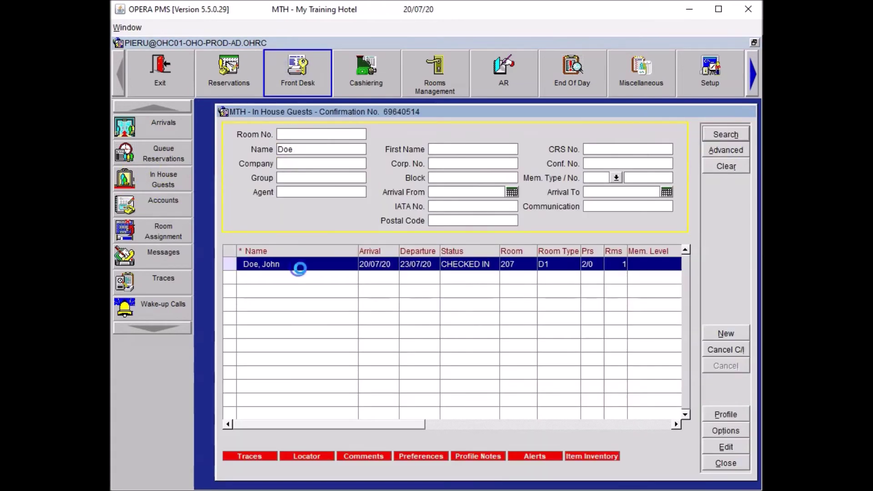
Open the room 207 guest's billing folio, dismiss the adaptor alert, and start a new posting.
left_click(658, 447)
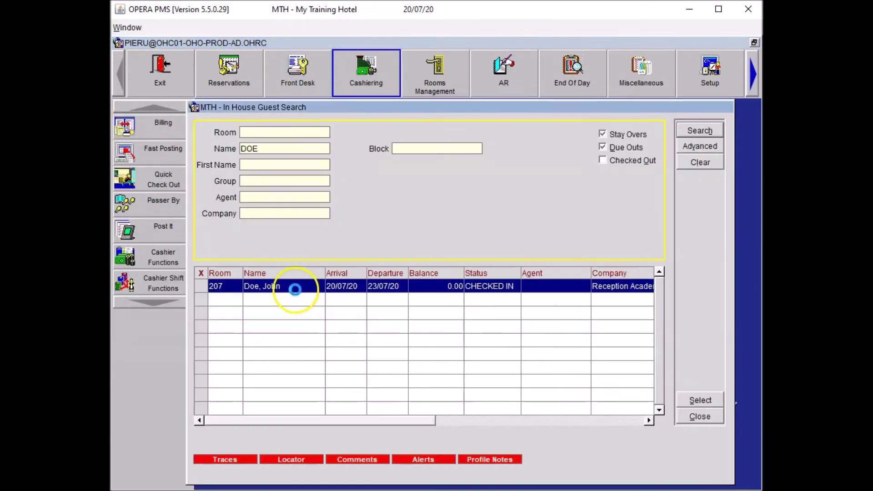
double_click(292, 287)
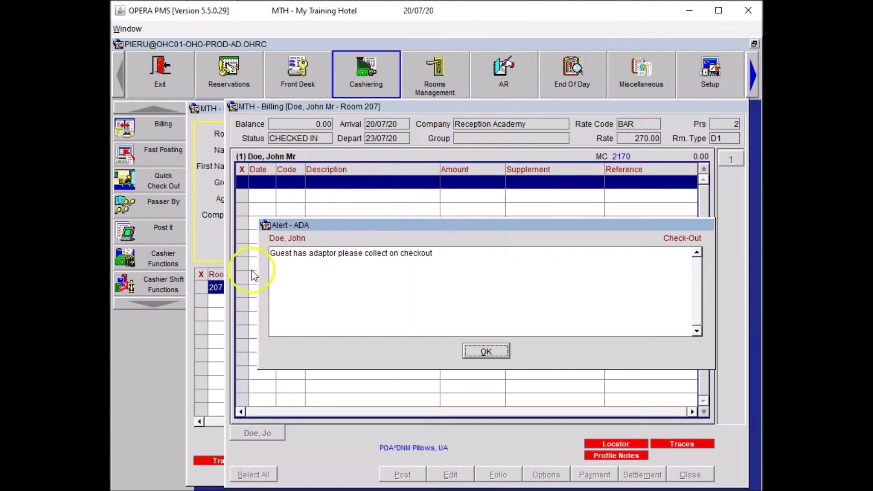
left_click(486, 352)
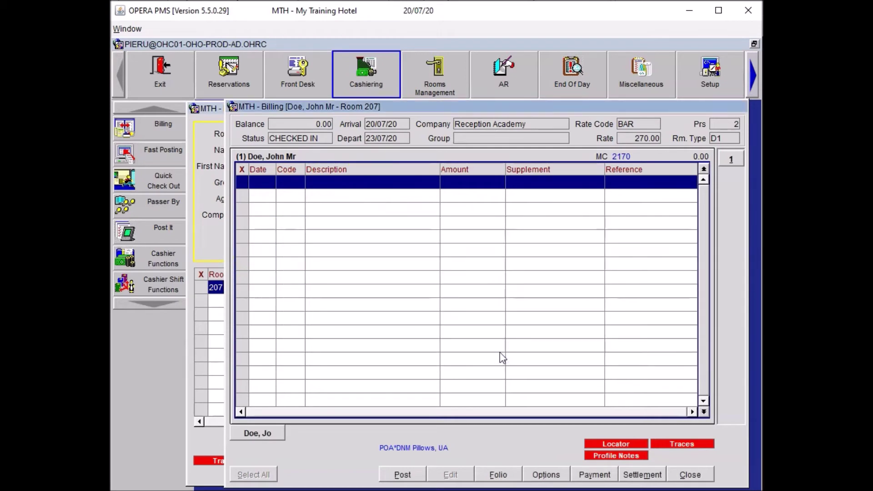
left_click(391, 476)
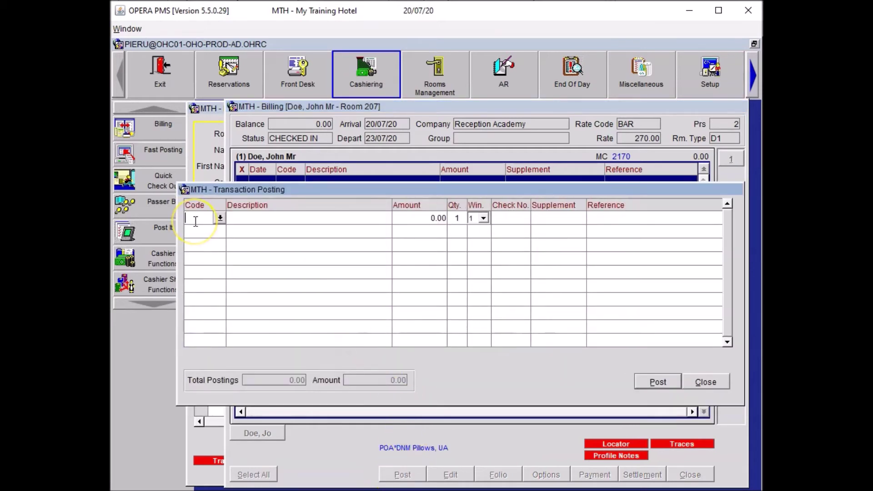
Post a 75.00 SPA charge with the reference 'Massage'.
type("SPA")
key("Tab")
type("75.00")
key("Tab")
key("Tab")
key("Tab")
key("Tab")
type("Massage")
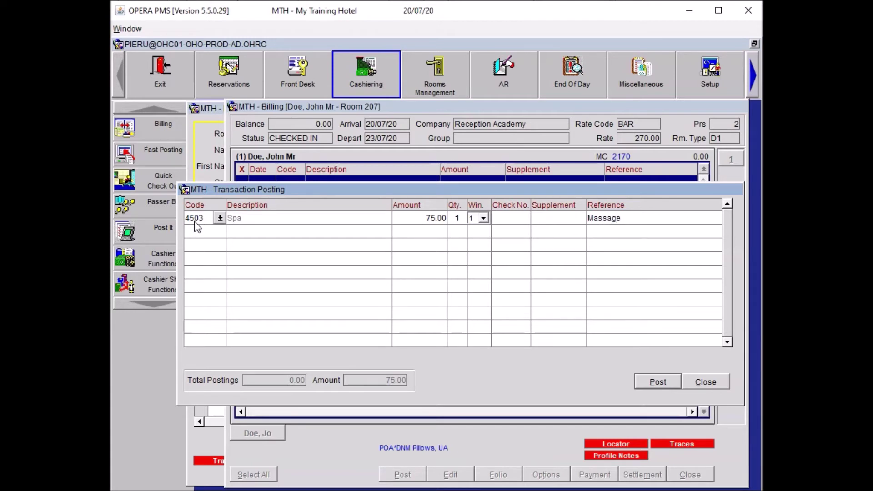
left_click(194, 220)
key("Down")
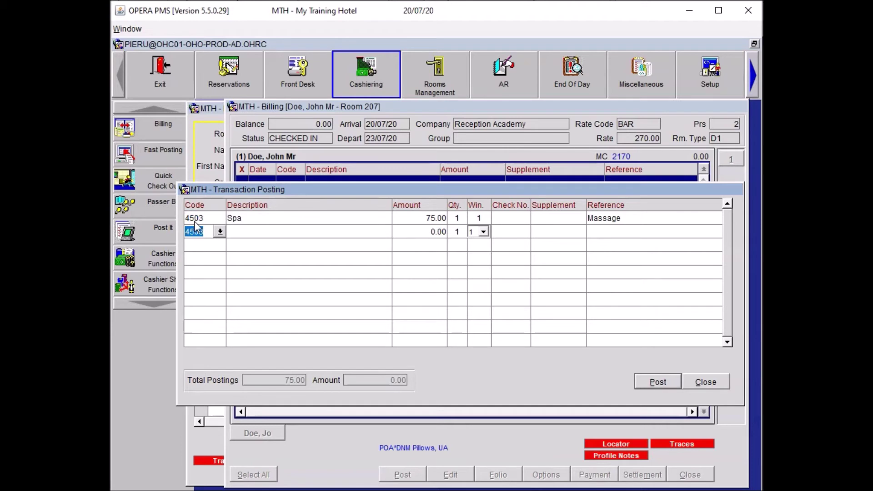
Add a 50.00 charge under code 2201 Restaurant Dinner Food.
type("REST")
key("Tab")
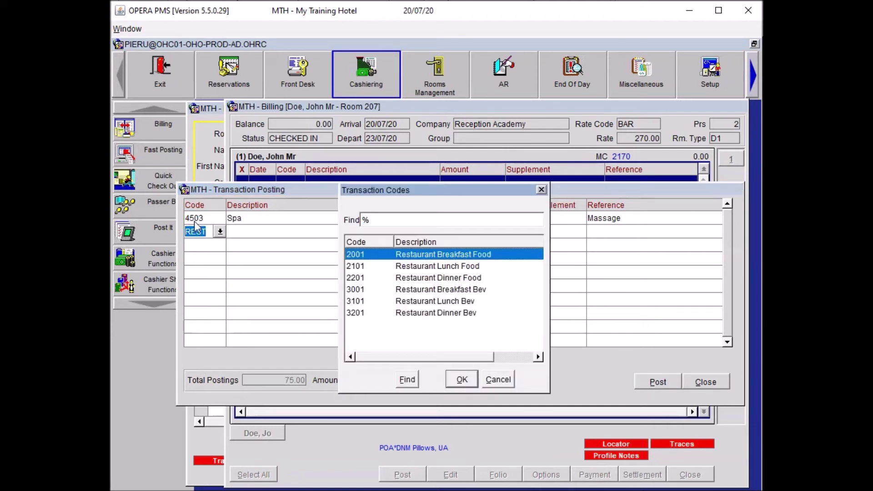
key("Down")
key("Down")
key("Down")
key("Down")
key("Up")
key("Up")
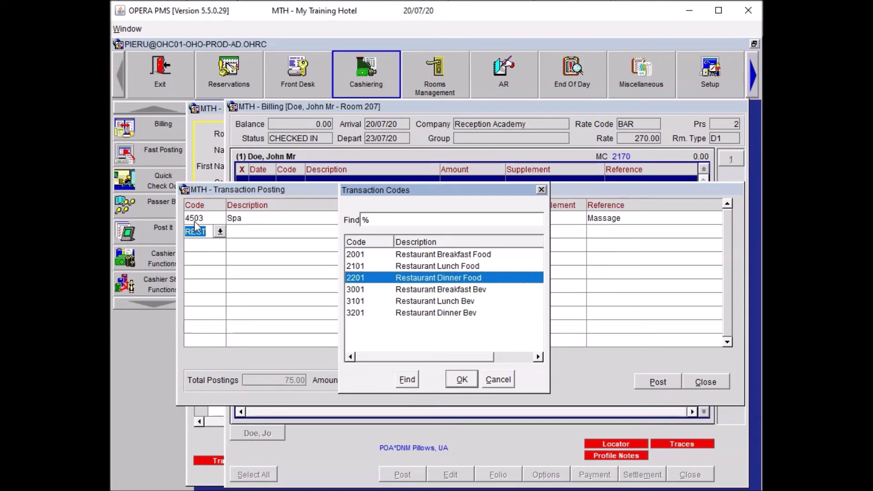
key("Return")
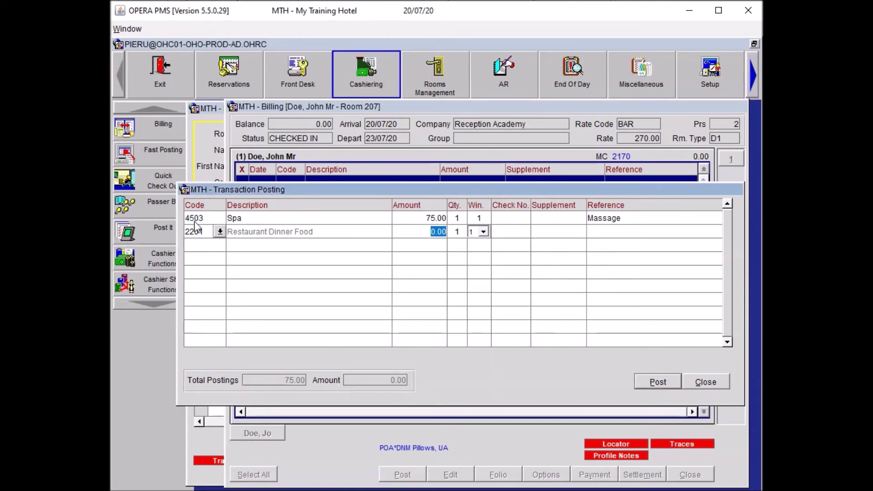
type("50")
key("Tab")
key("Return")
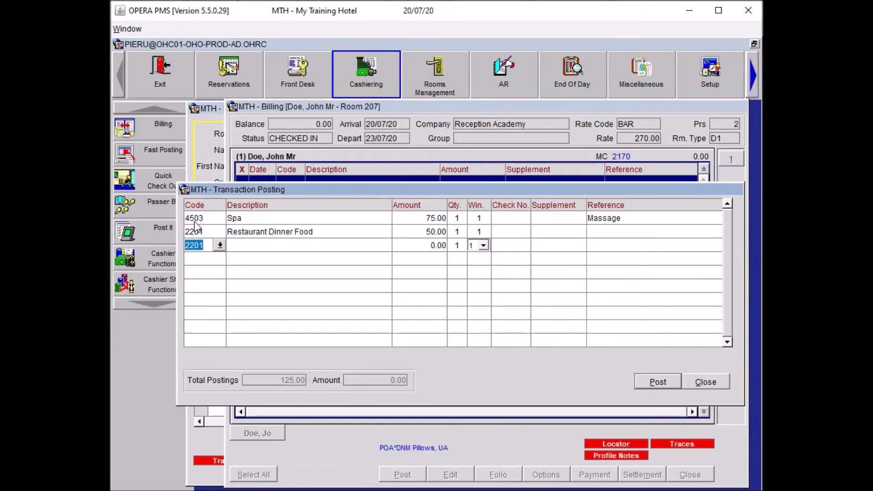
Add a 12.00 charge under code 3201 Restaurant Dinner Bev.
type("RES")
key("Tab")
key("Down")
key("Down")
key("Down")
key("Down")
key("Down")
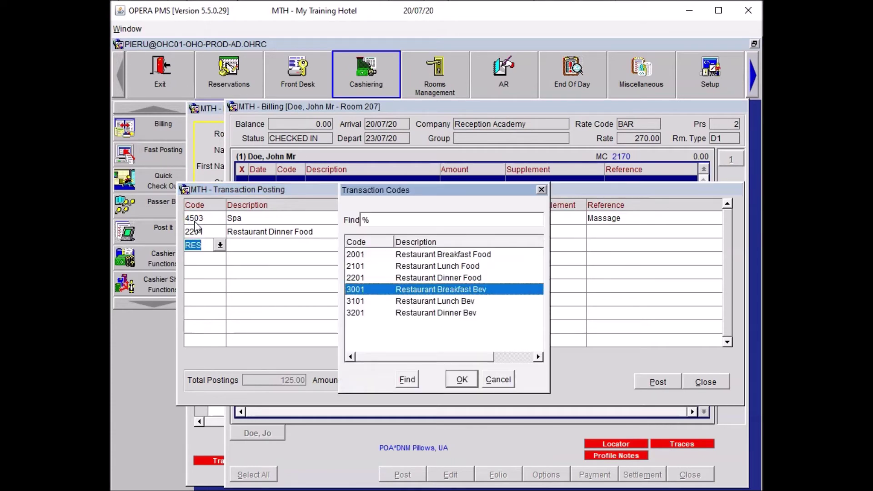
key("Return")
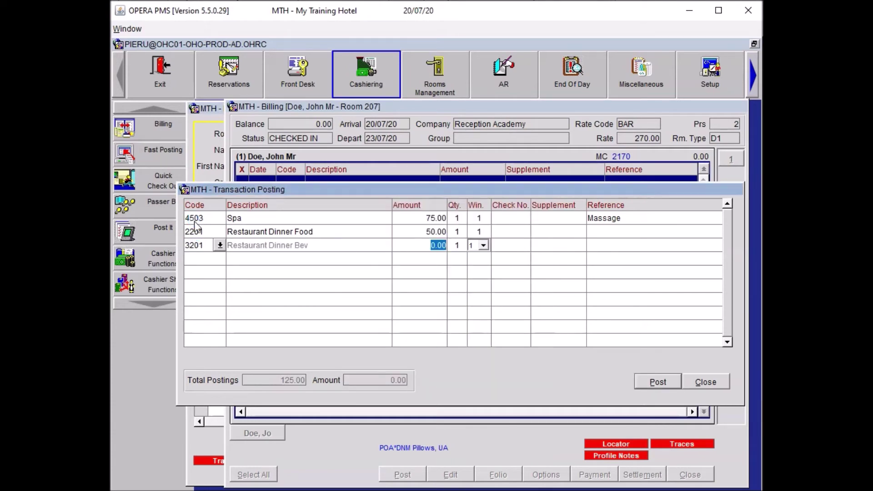
type("12.00")
key("Return")
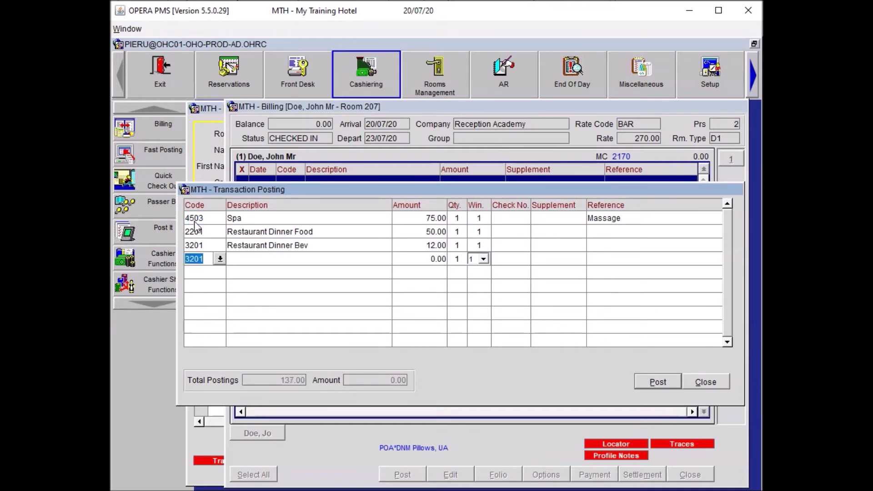
Add a 10.00 charge under code 5101 Internet In Room.
type("INT")
key("Tab")
key("Return")
type("10.00")
key("Down")
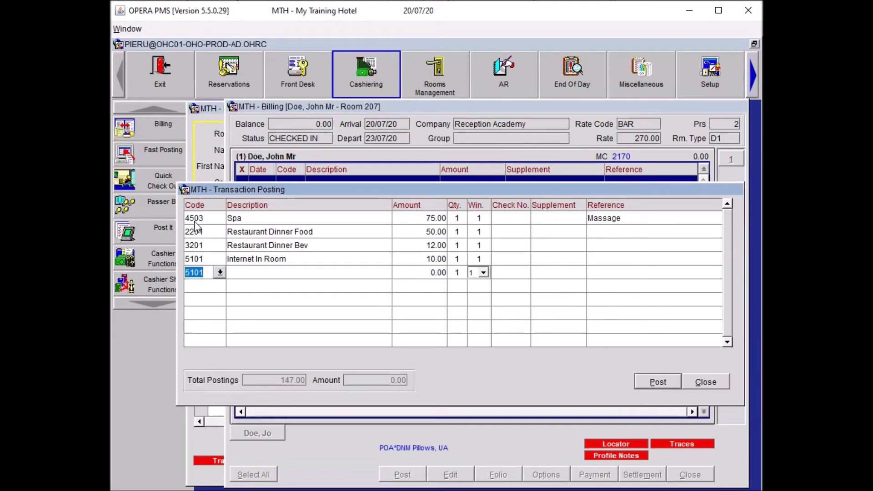
Add a 20.00 2001 Restaurant Breakfast Food charge, then enter the NEWS code.
type("P")
key("BackSpace")
type("REST")
key("Tab")
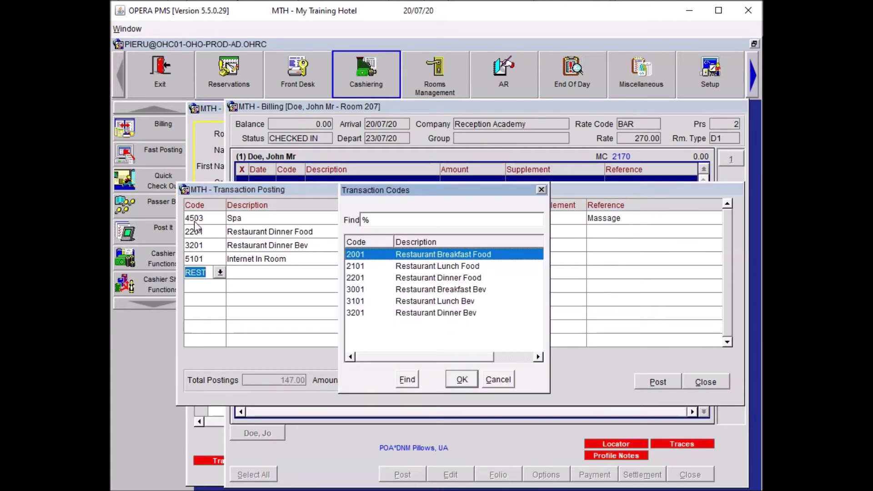
key("Return")
type("20.00")
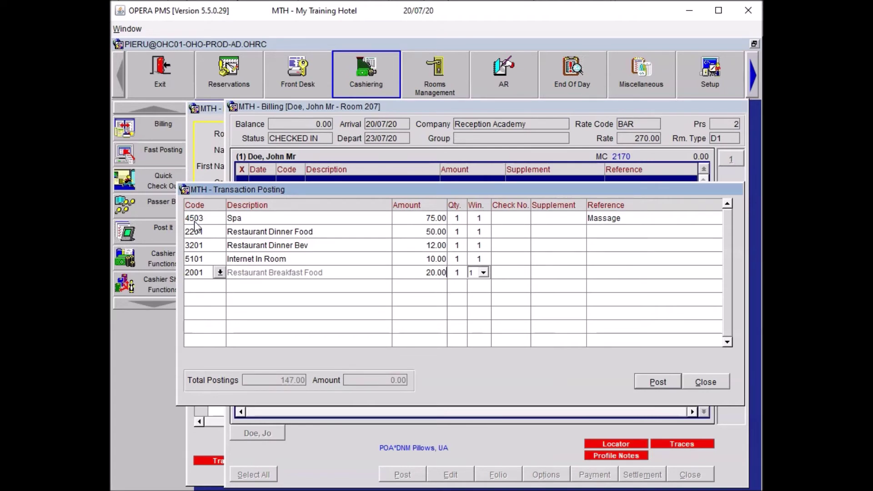
key("Return")
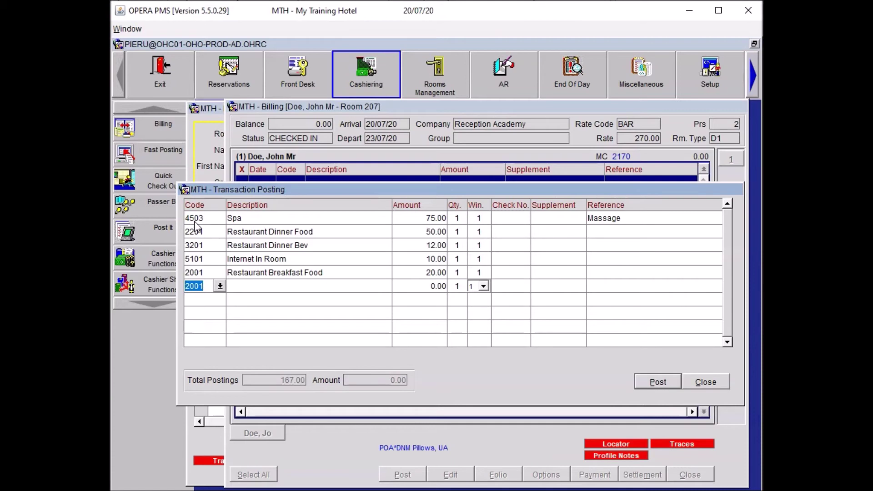
type("NEWS")
key("Tab")
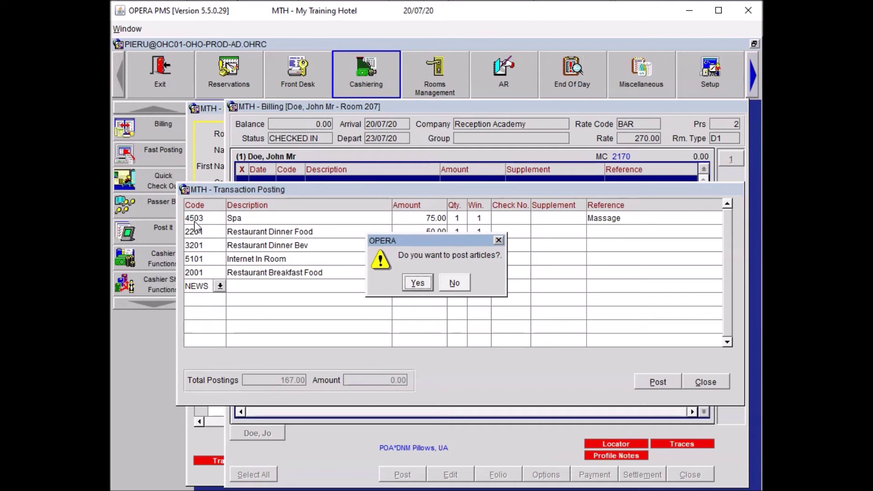
Post The Guardian from the newspaper articles as a 1.20 charge.
key("Return")
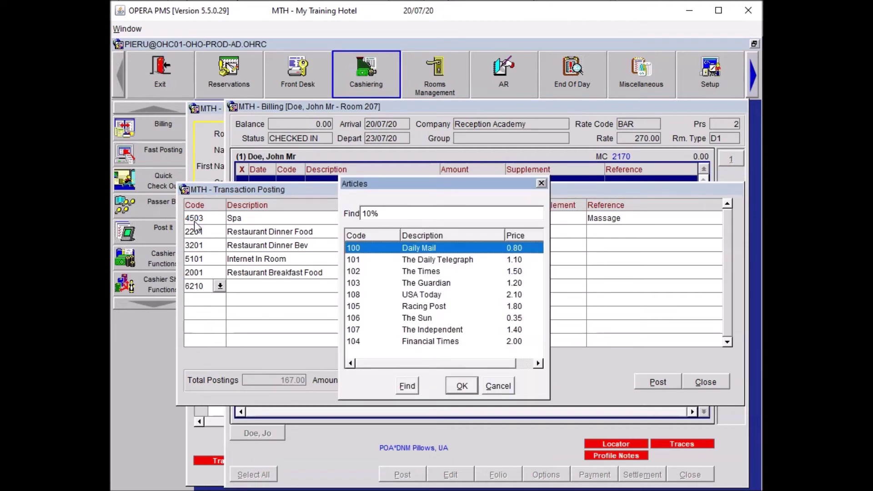
key("Down")
key("Down")
key("Down")
key("Return")
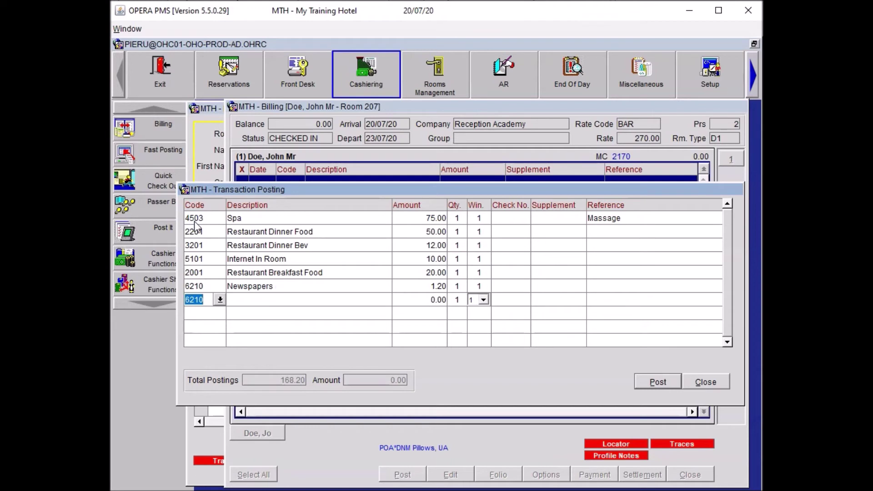
Add Red Wine from the MINI minibar articles as a 5.50 charge.
type("MINI")
key("Tab")
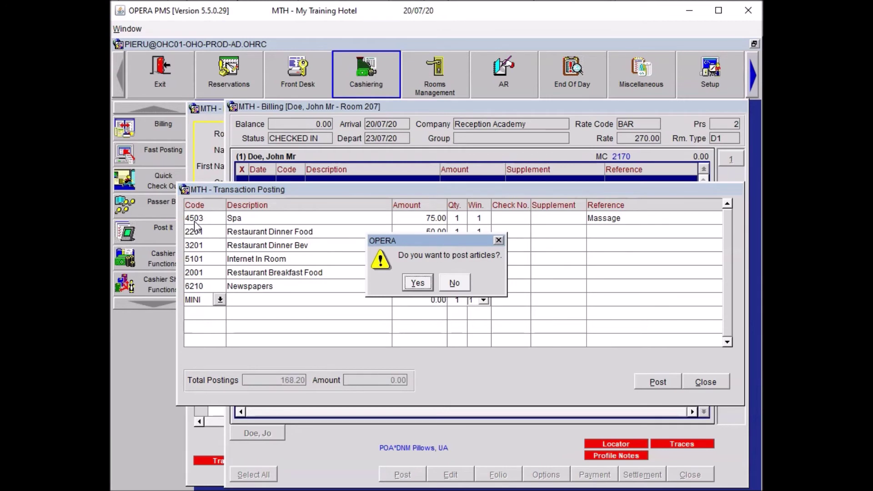
key("Return")
key("Down")
key("Down")
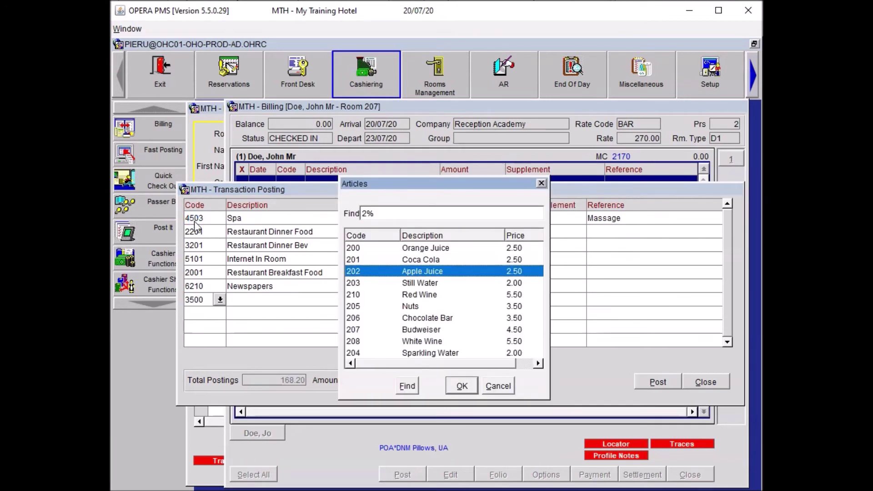
key("Down")
key("Down")
key("Return")
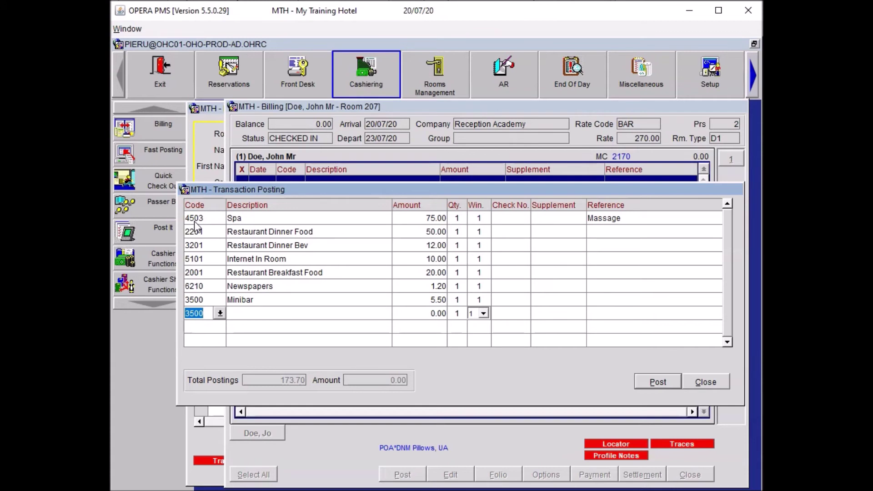
Add a 6201 Miscellaneous charge of 35.00, quantity 2, referenced '2 Pillows'.
type("6201")
key("Tab")
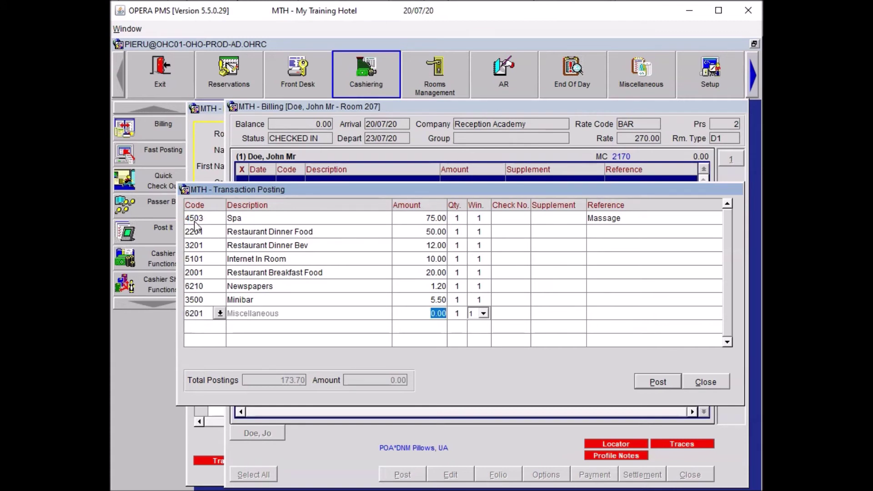
type("35.00")
key("Tab")
type("2")
key("Tab")
key("Tab")
key("Tab")
key("Tab")
type("2 Pillows")
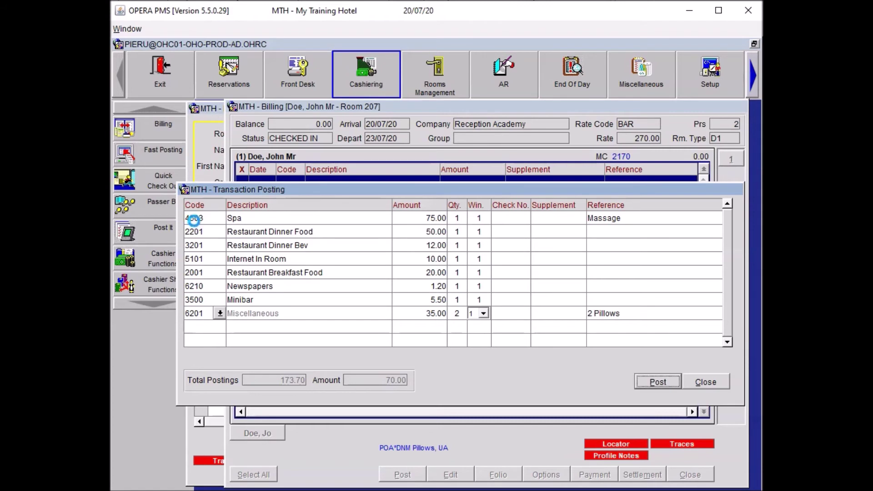
key("Tab")
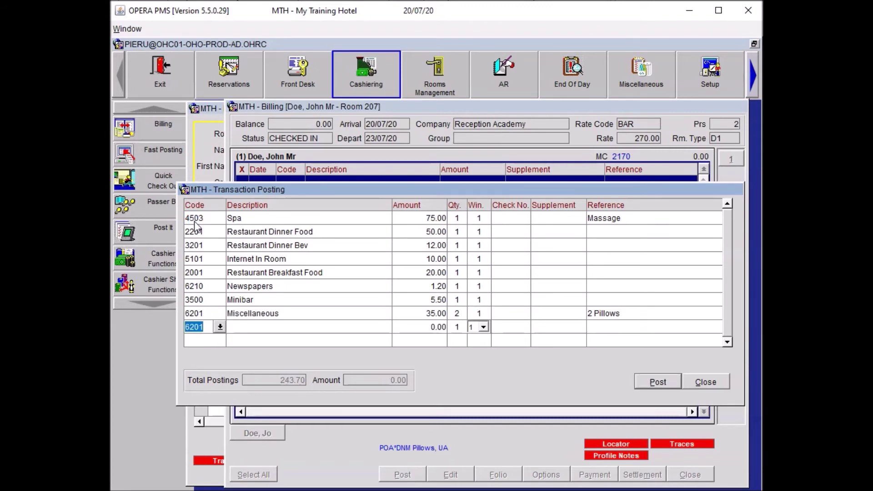
Add a 26.00 Room Service Lunch Food charge.
type("ROOM")
key("Tab")
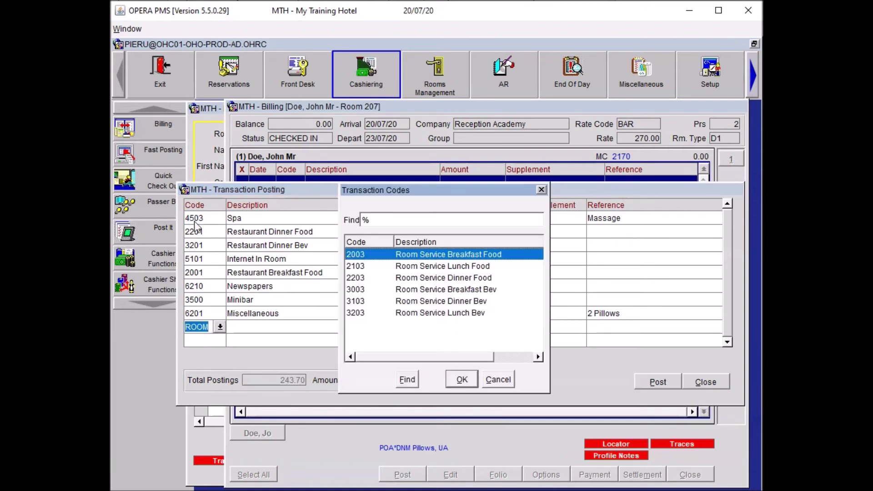
key("Down")
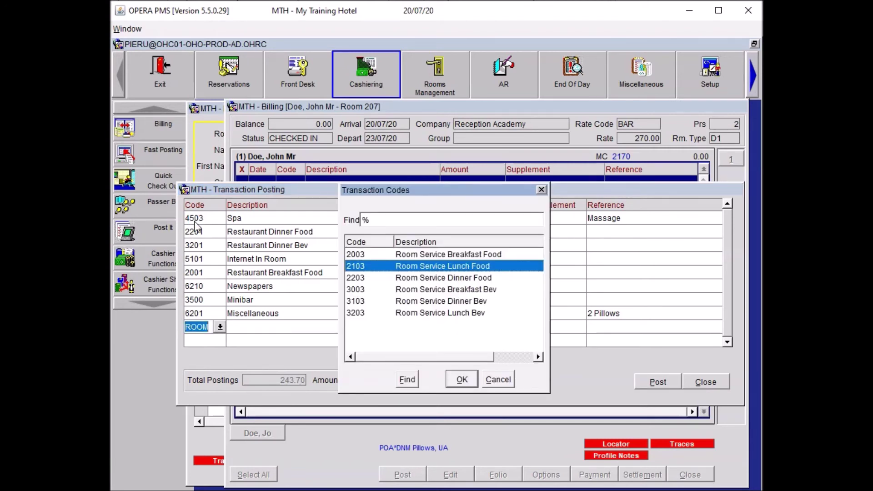
key("Return")
type("26.00")
key("Return")
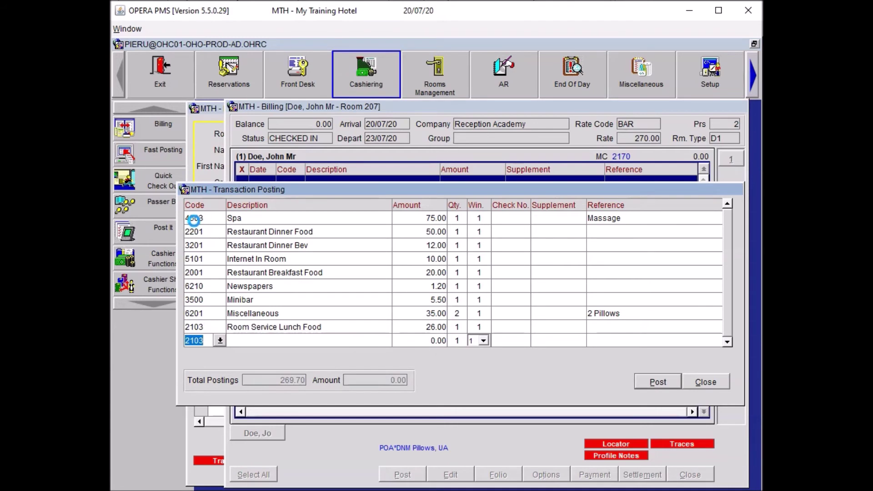
Add a 15.00 Paid Outs charge referenced as the taxi to City Airport.
type("PAID")
key("Return")
type("15.00")
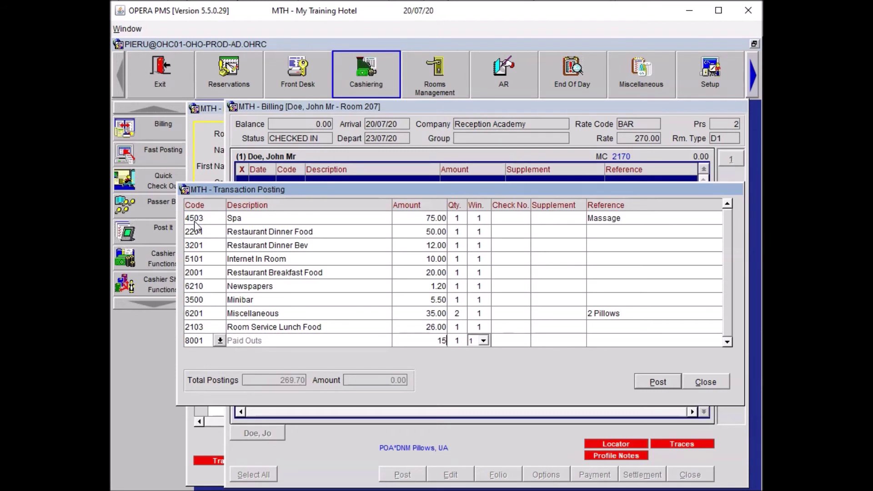
key("Return")
key("Tab")
key("Tab")
key("Tab")
key("Tab")
key("Tab")
key("shift+Tab")
type("Taxit")
key("BackSpace")
type("to City Aiport")
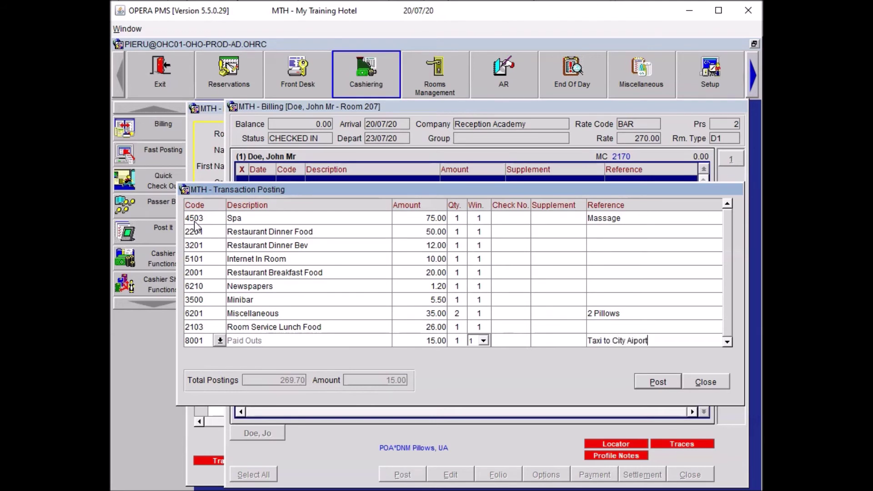
Post all entered charges with one copy and close the posting window.
key("alt+p")
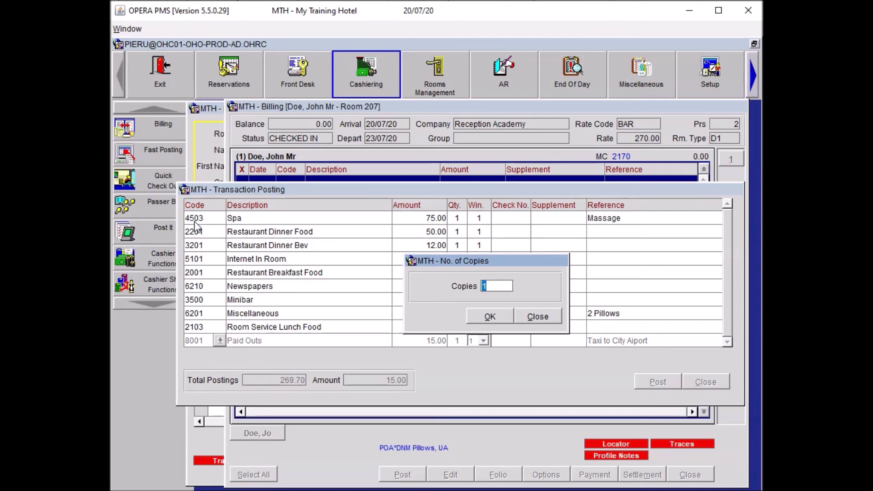
left_click(534, 317)
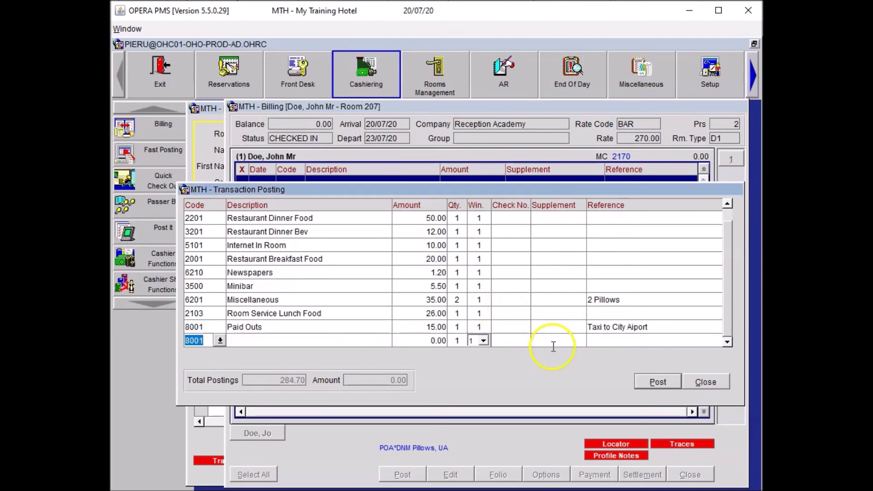
left_click(706, 382)
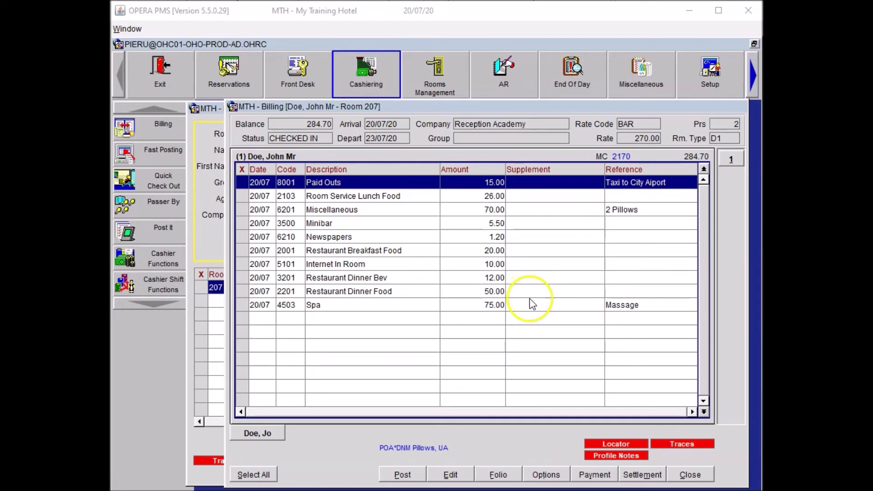
Post a 100.00 cash (CA) payment to the room 207 folio.
left_click(582, 477)
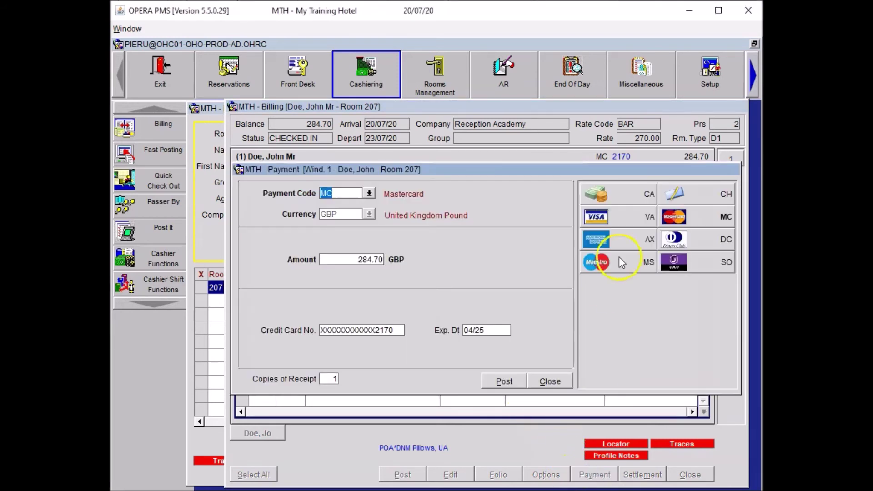
left_click(611, 197)
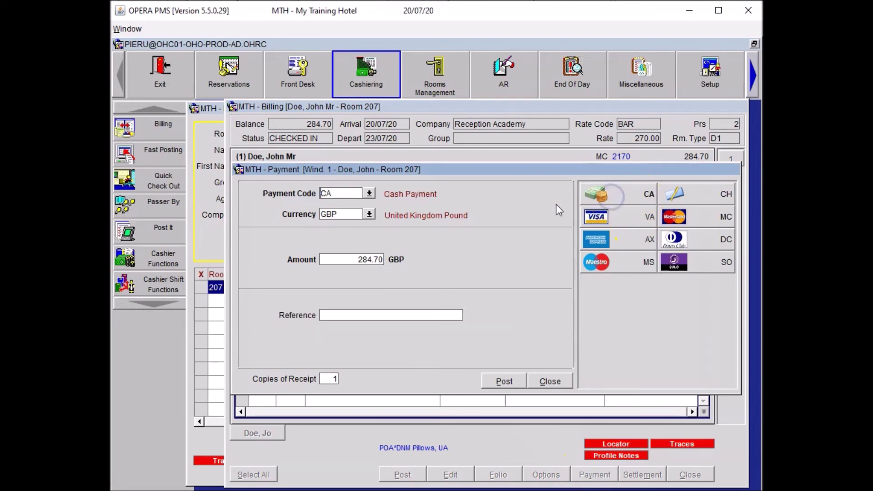
left_click_drag(349, 258, 394, 258)
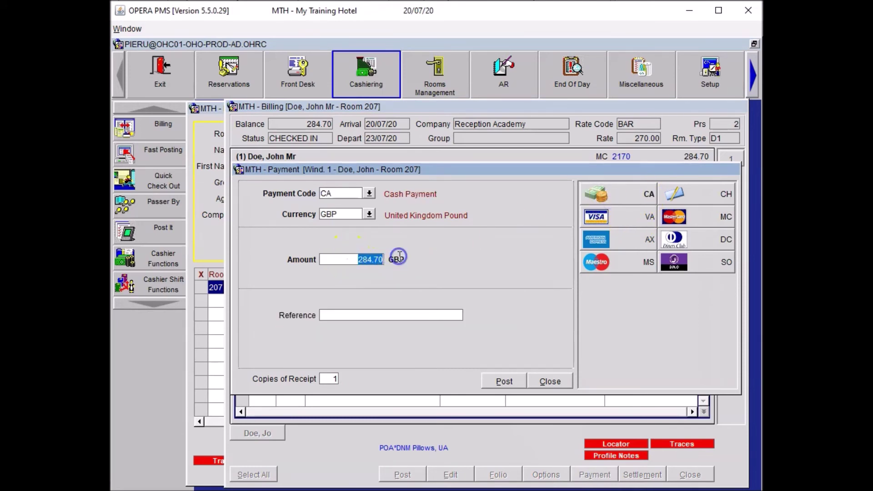
type("100.00")
key("Tab")
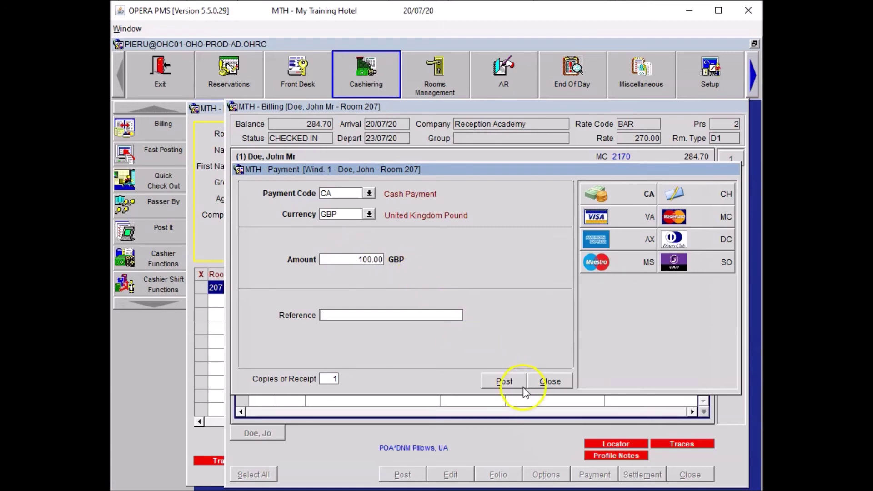
left_click(513, 381)
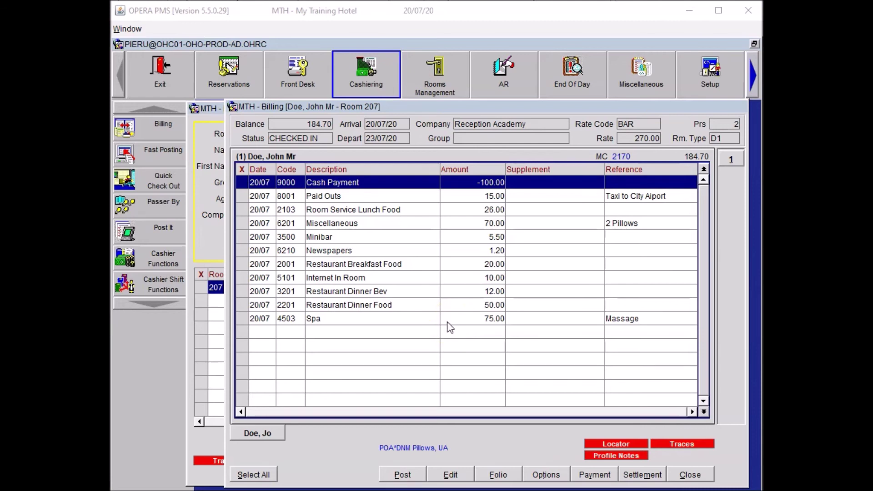
Mark the Restaurant Dinner Bev and Restaurant Dinner Food charges for adjustment.
left_click(242, 291)
left_click(242, 304)
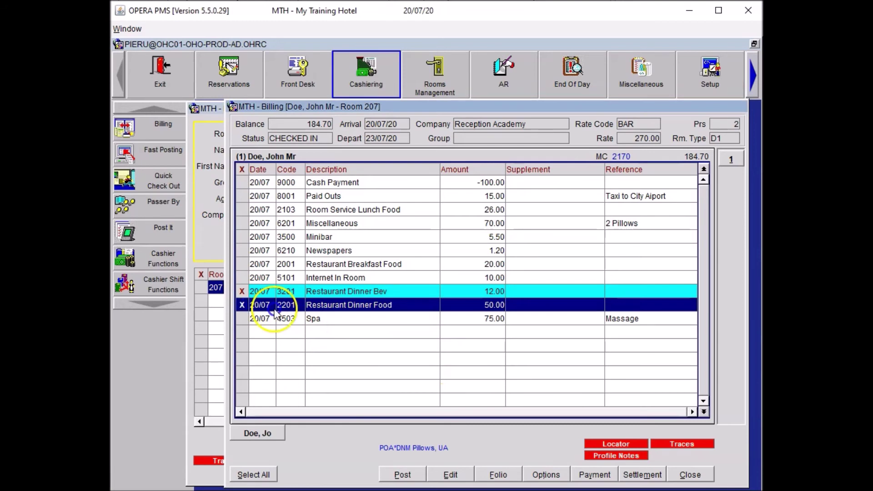
left_click(321, 293)
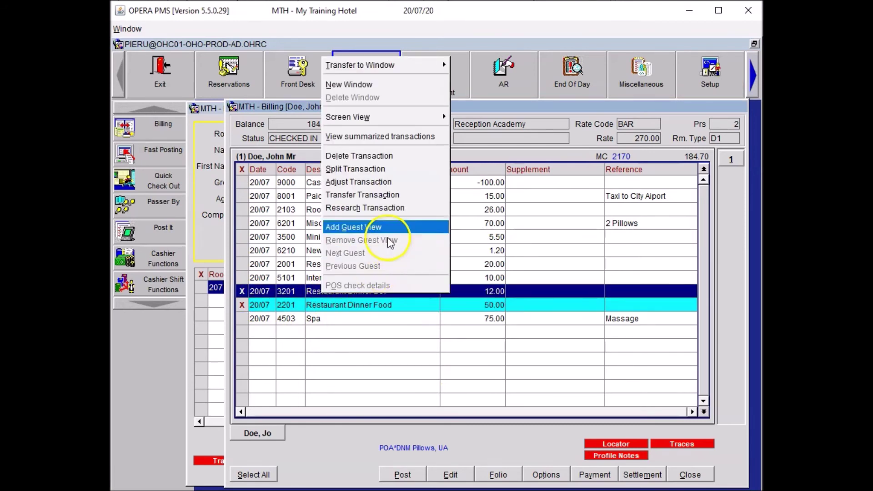
Adjust both dinner charges by -20% with reason Promotional discount, 'Special offer 20% discount on dinner'.
left_click(374, 182)
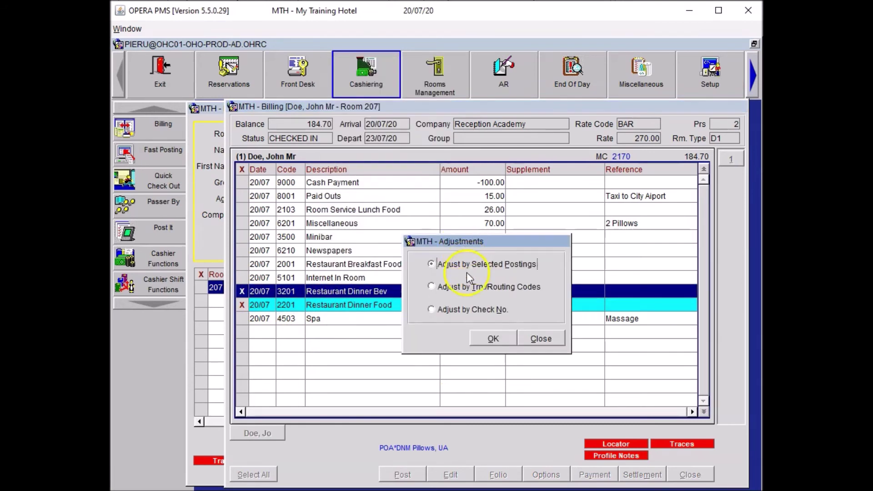
left_click(491, 338)
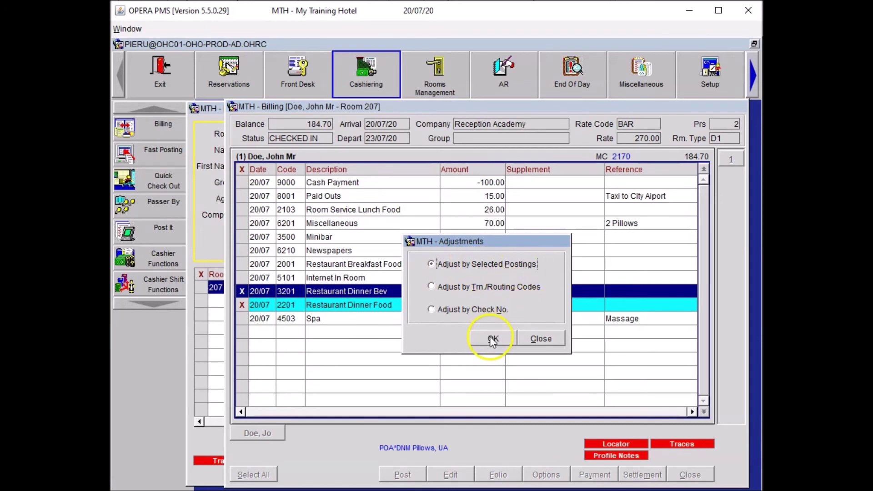
left_click(474, 234)
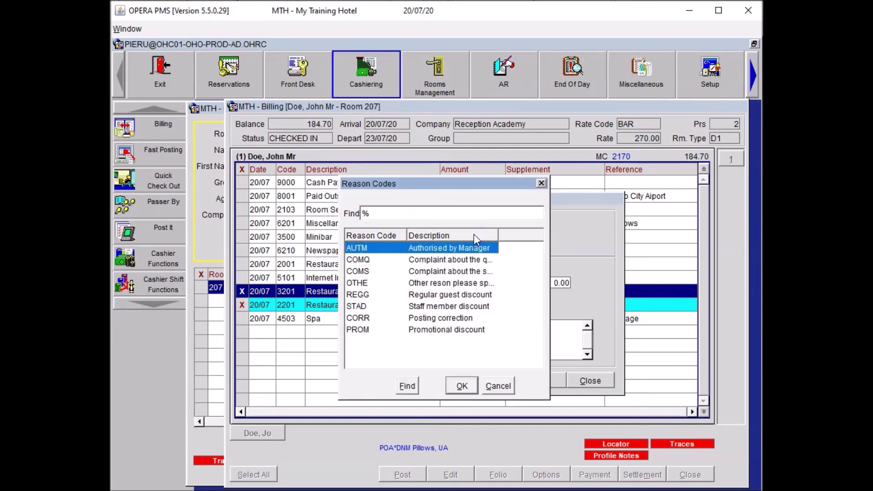
left_click(391, 331)
left_click(462, 386)
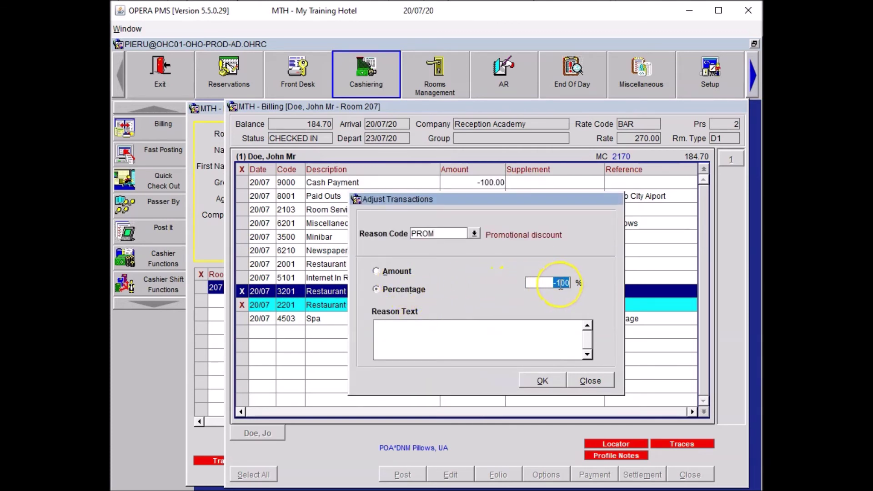
type("-20")
left_click(455, 333)
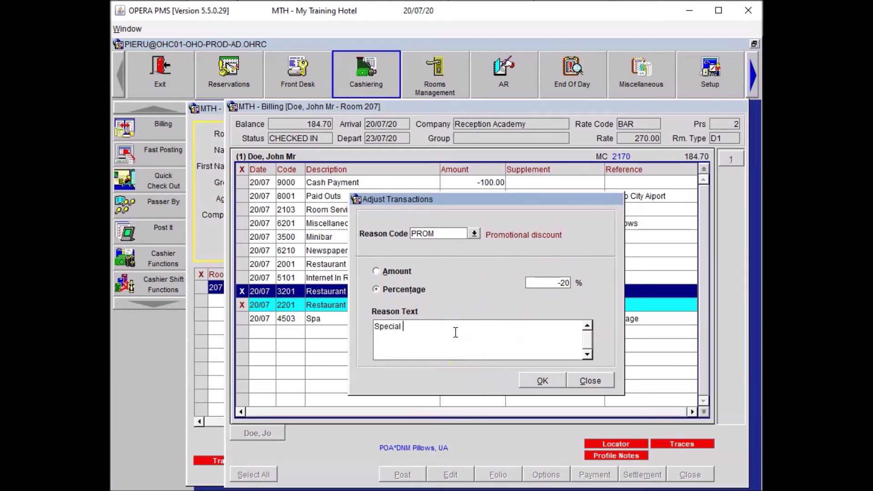
type("Special offer 20% discount on dinner")
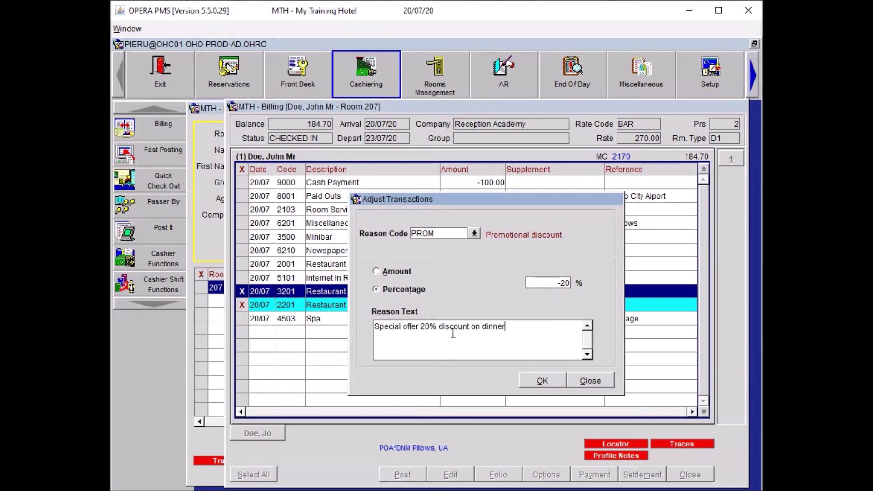
left_click(543, 382)
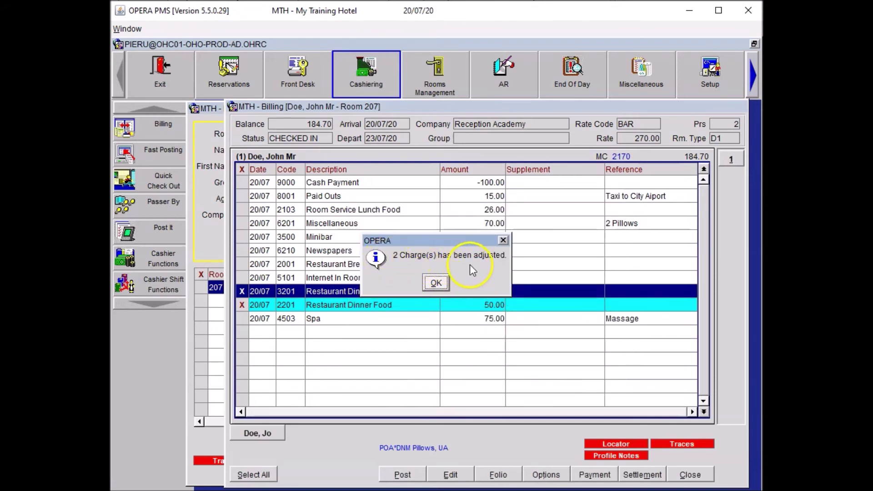
left_click(437, 283)
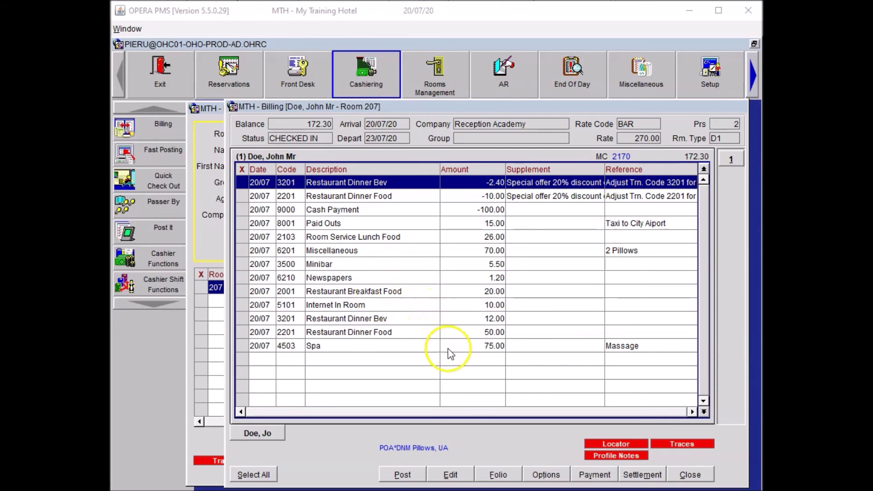
Create folio window 2 and move the Internet In Room and Paid Outs charges into it.
right_click(446, 333)
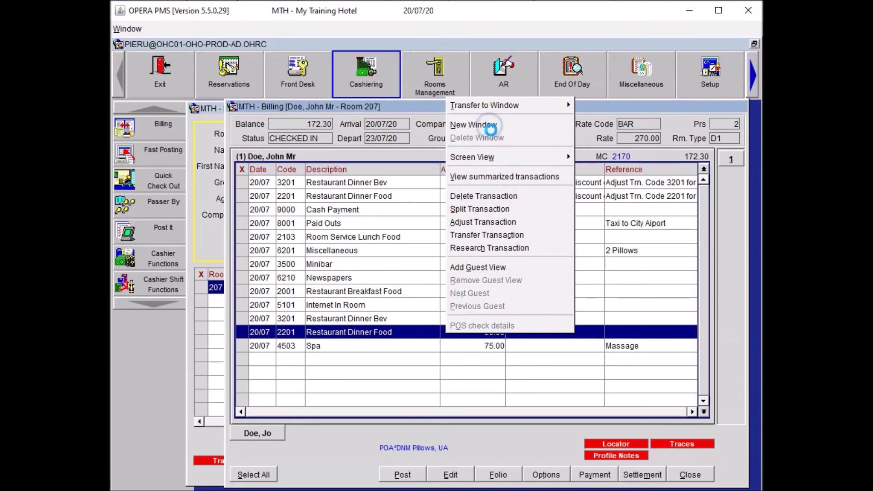
left_click(493, 125)
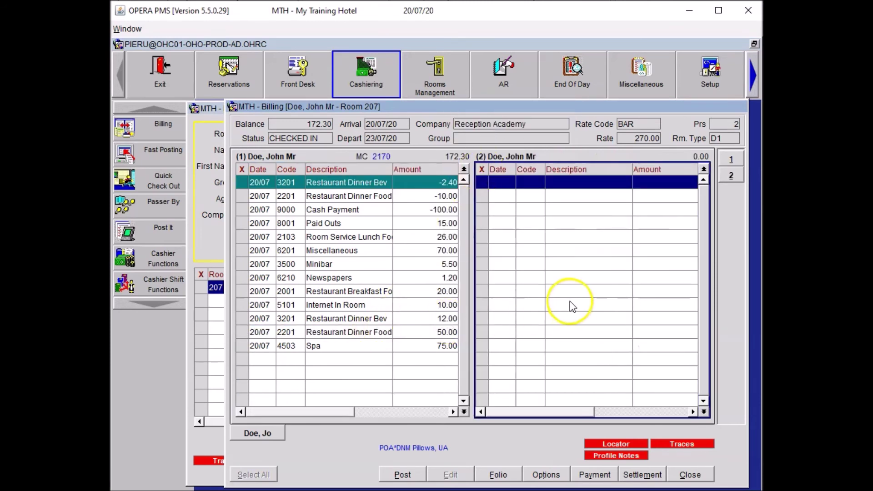
left_click(243, 305)
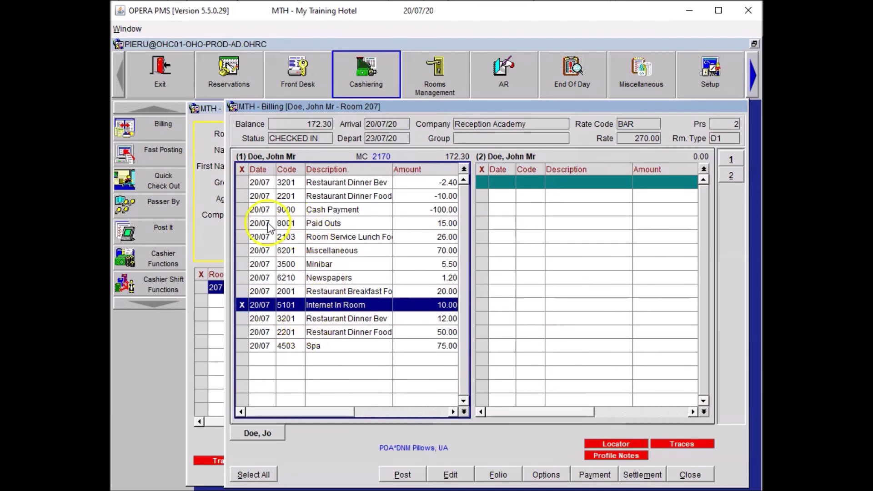
left_click(239, 224)
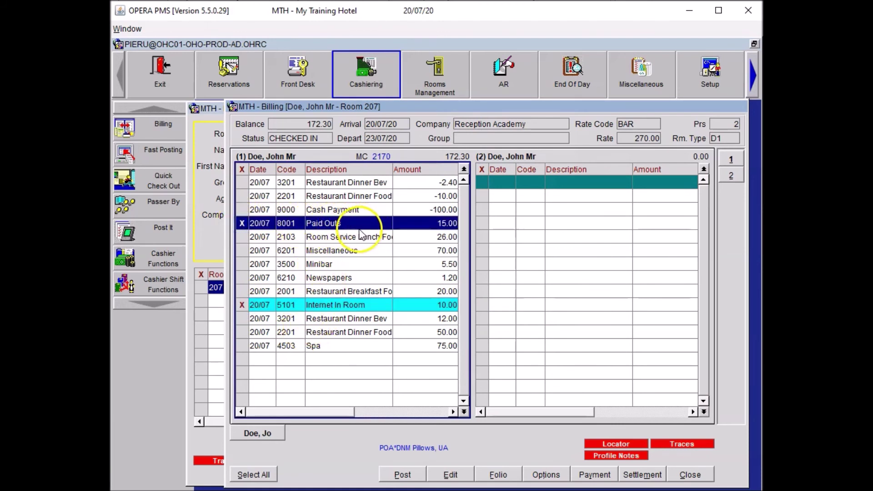
left_click_drag(336, 227, 637, 230)
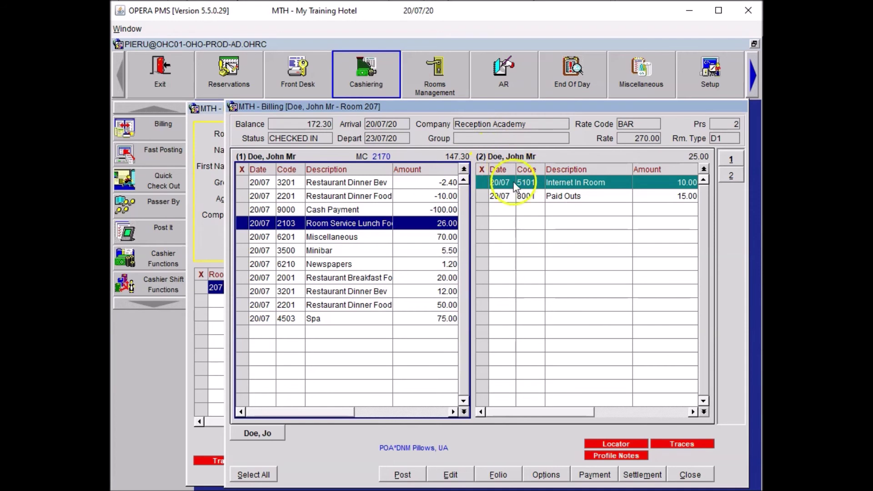
left_click(547, 474)
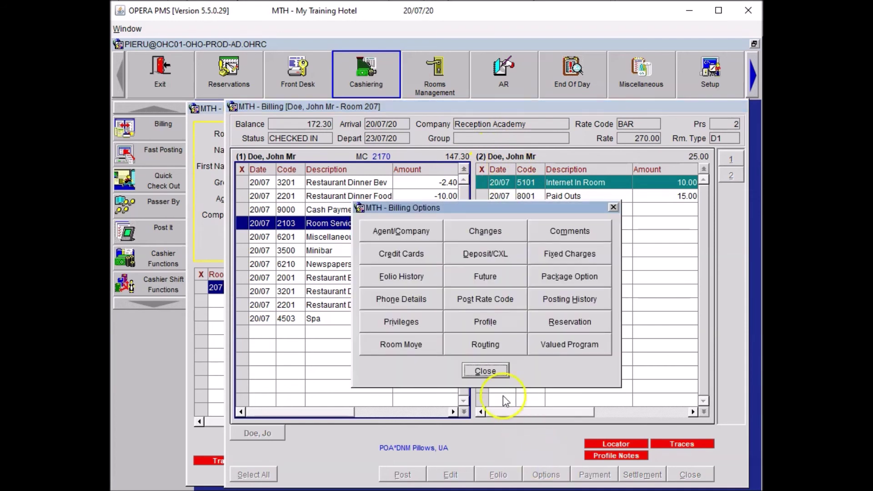
Add a Window routing instruction sending window 2 to the Reception Academy profile.
left_click(483, 345)
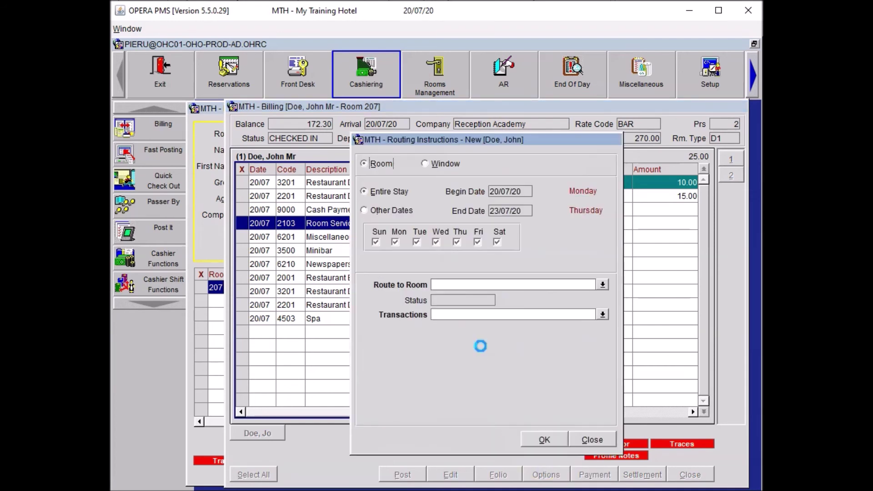
left_click(439, 163)
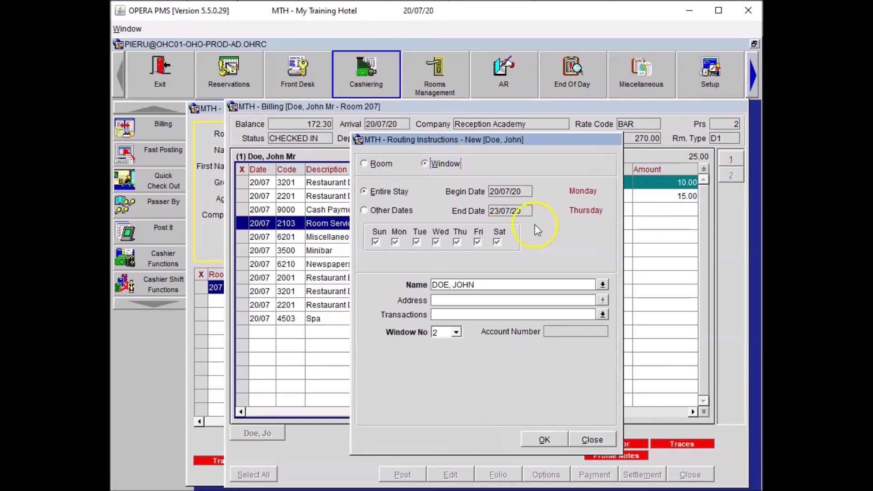
left_click(604, 285)
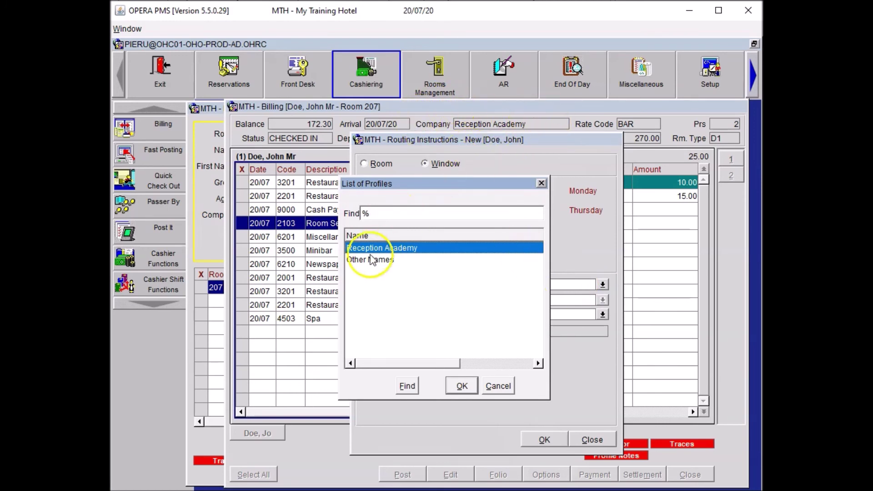
left_click(462, 386)
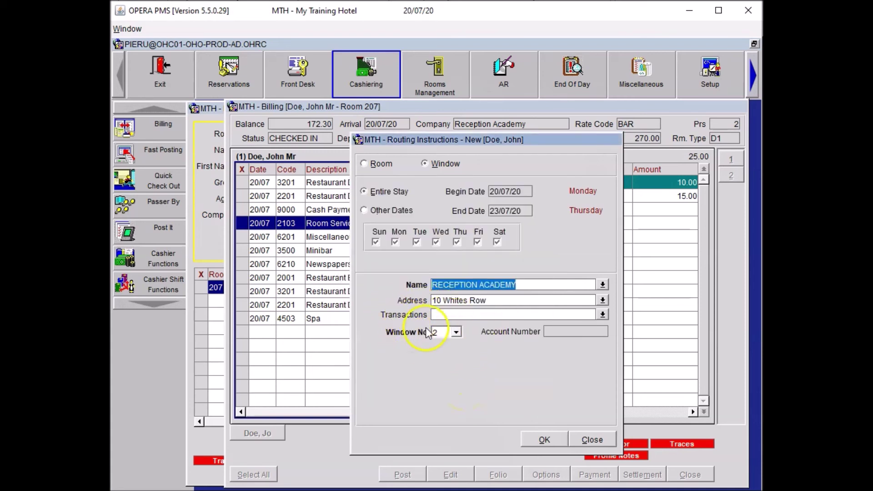
left_click(547, 439)
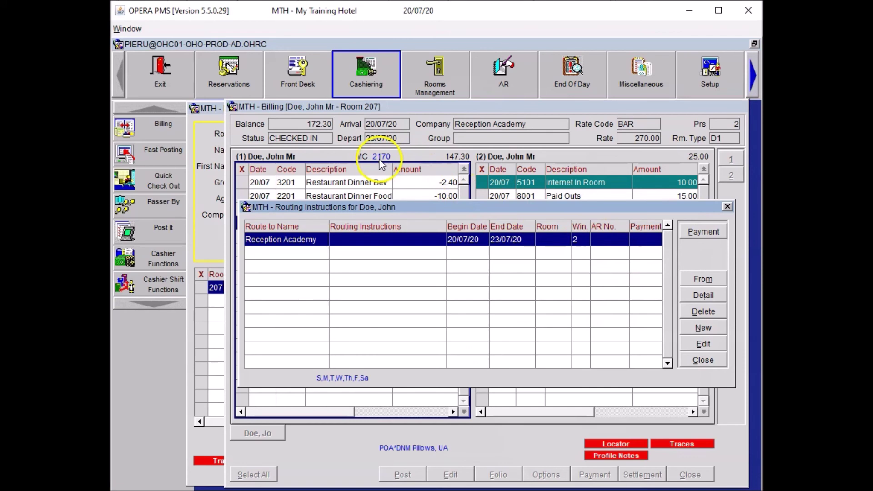
left_click(701, 233)
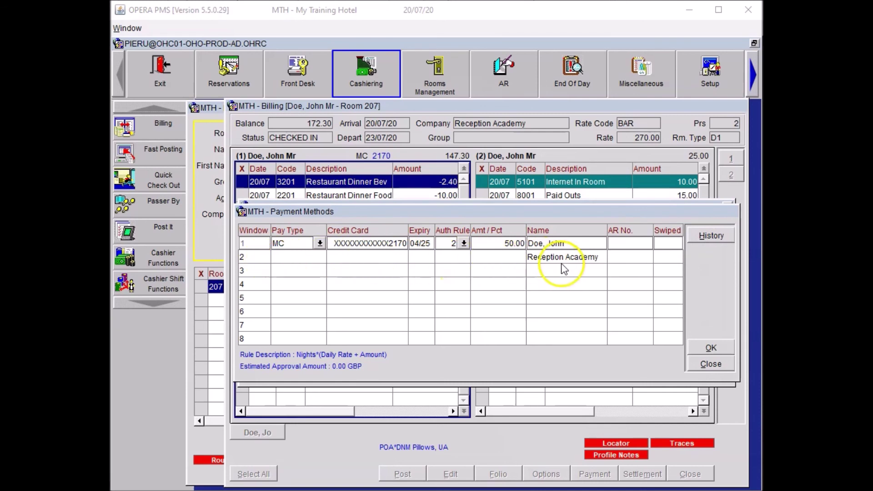
Give window 2 a MasterCard, pasting the card number, expiry 05/25, with Auth Rule 5 Amount.
left_click(286, 258)
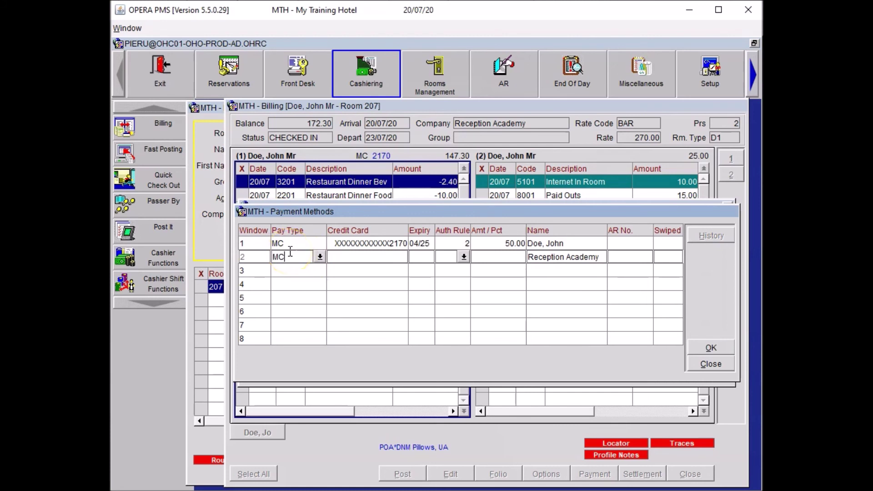
key("Tab")
key("ctrl+v")
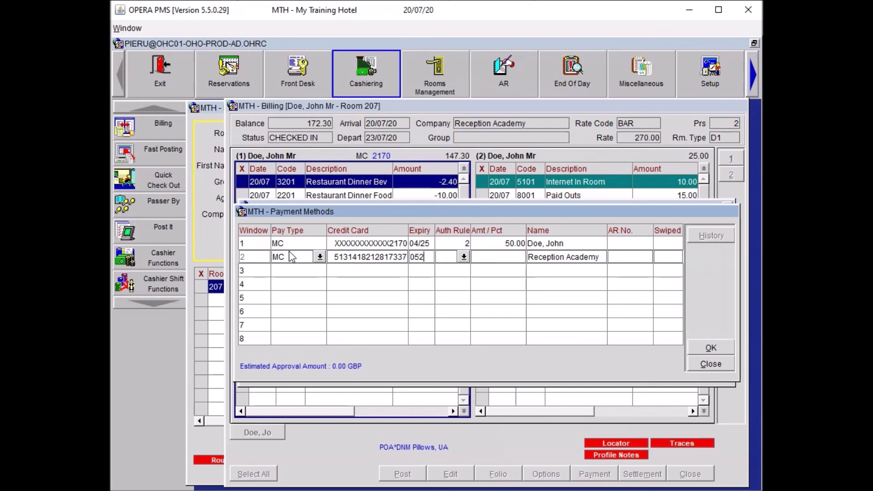
key("Tab")
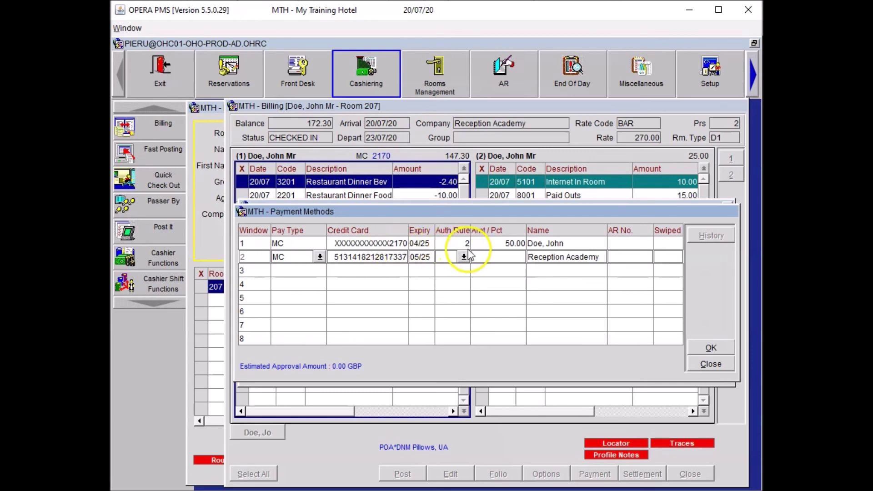
left_click(464, 258)
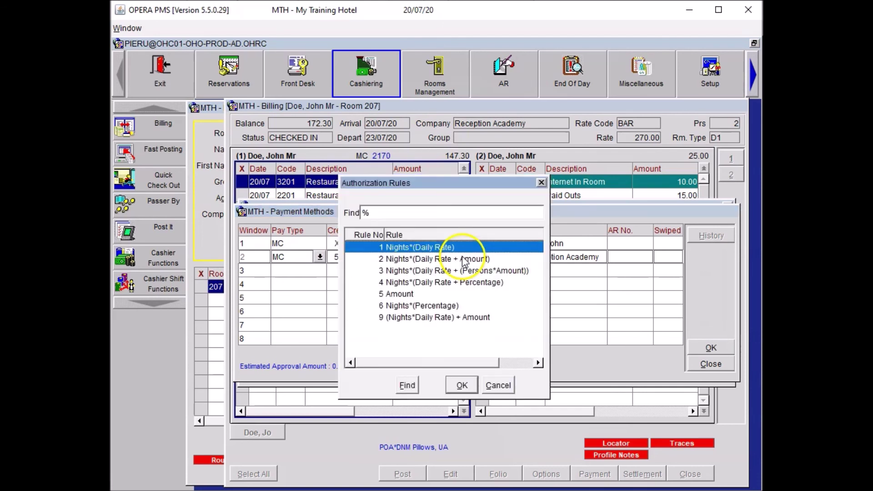
left_click(402, 295)
left_click(459, 384)
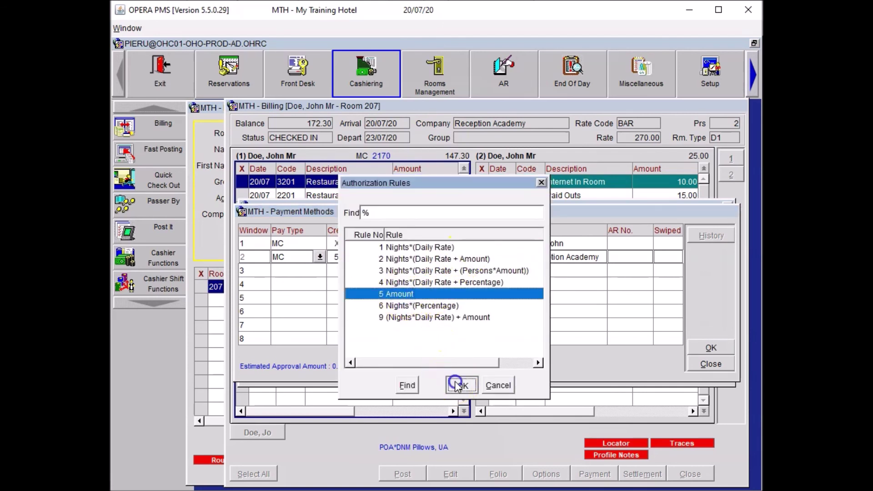
left_click(436, 257)
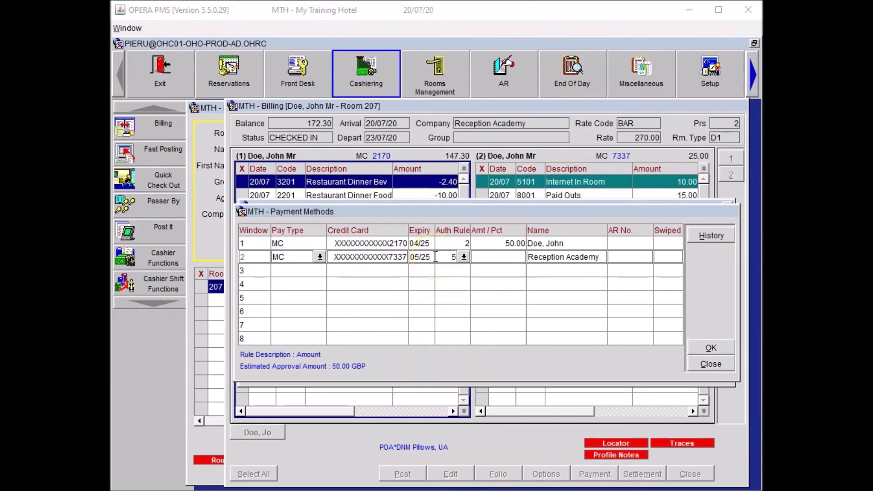
Enter 150.00 as window 2's authorised amount and save the payment methods.
left_click(486, 258)
type("150.00")
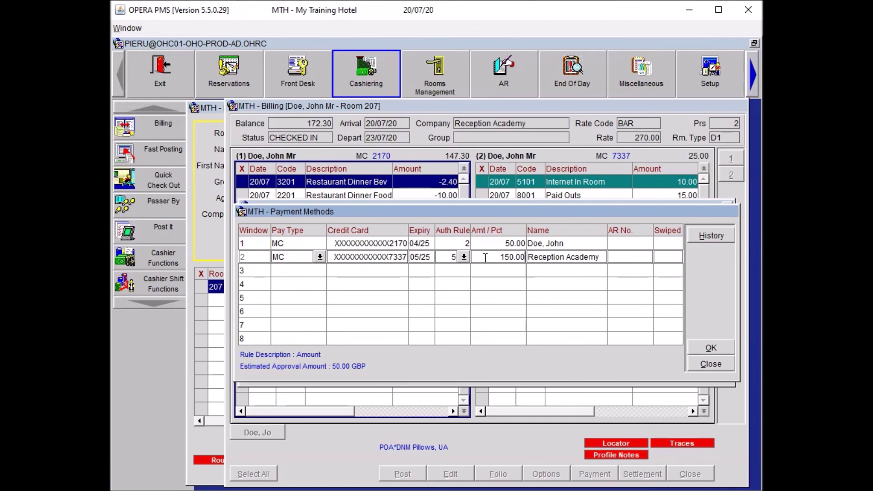
left_click(703, 348)
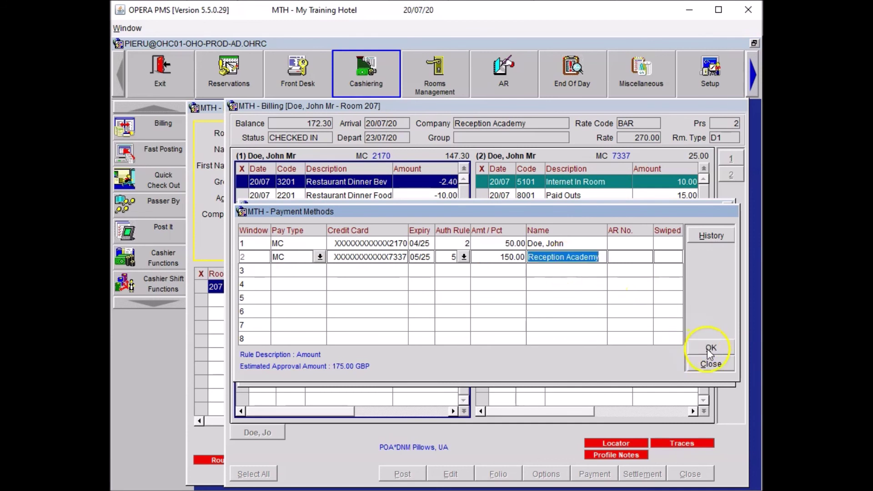
left_click(708, 348)
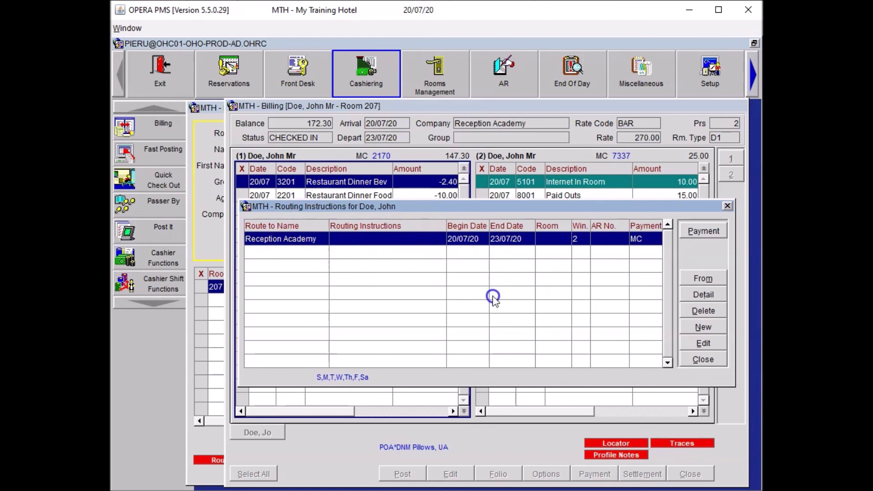
Close routing instructions without refreshing folios, then close billing options, billing and guest search.
left_click(712, 359)
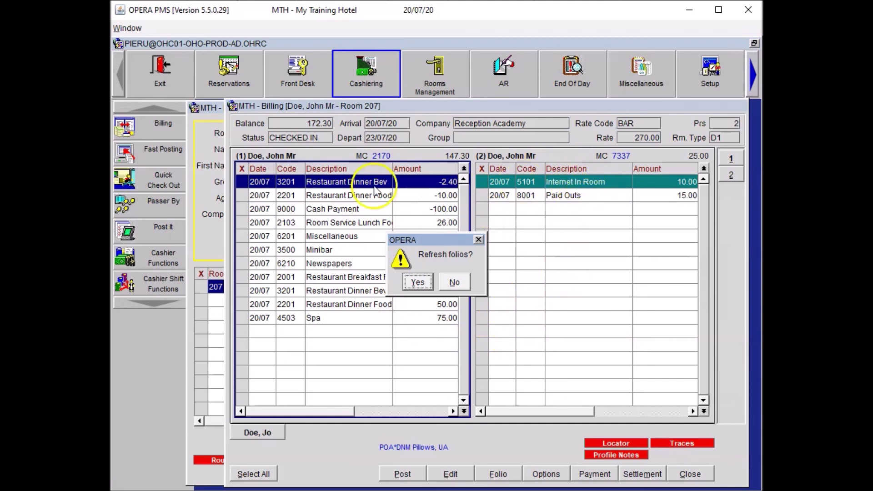
left_click(456, 283)
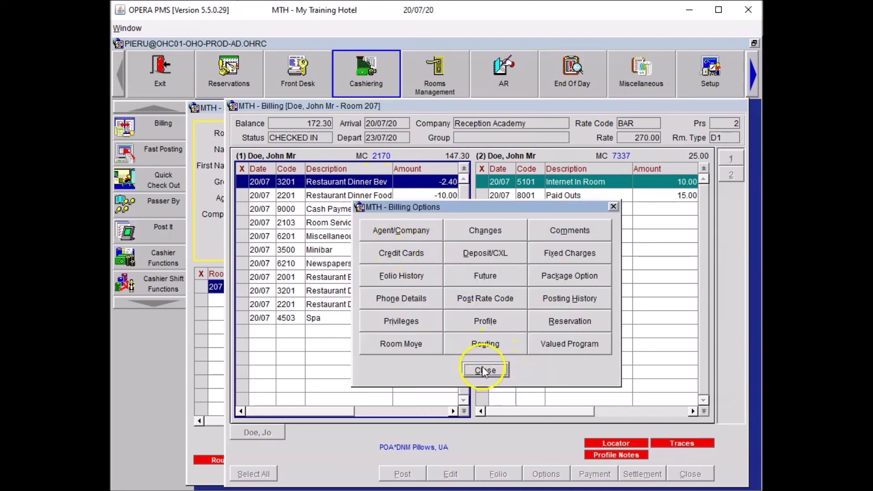
left_click(484, 372)
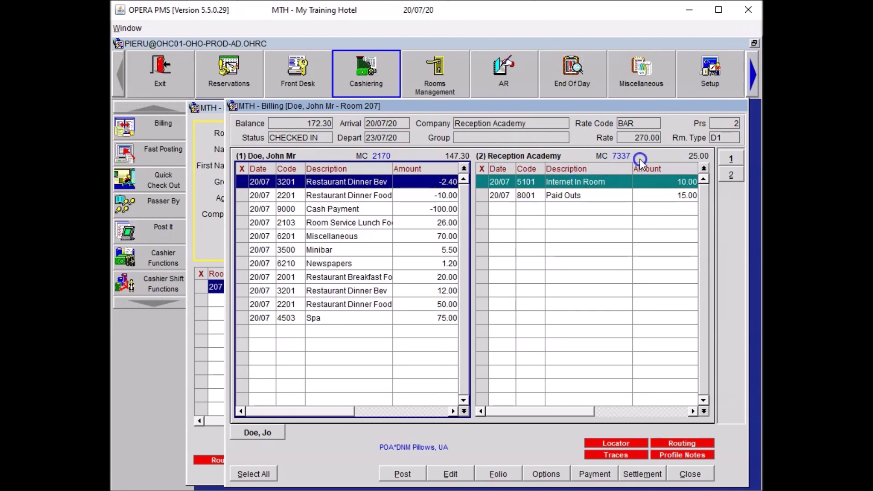
left_click(571, 199)
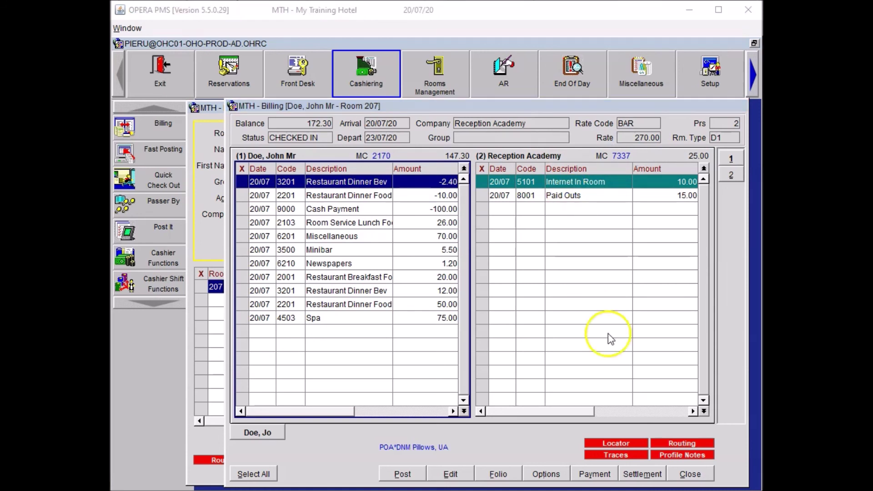
left_click(699, 484)
left_click(700, 417)
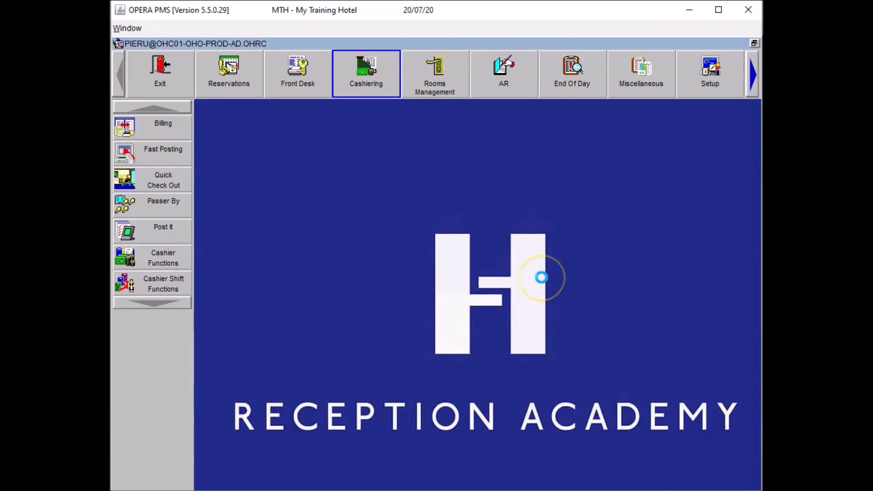